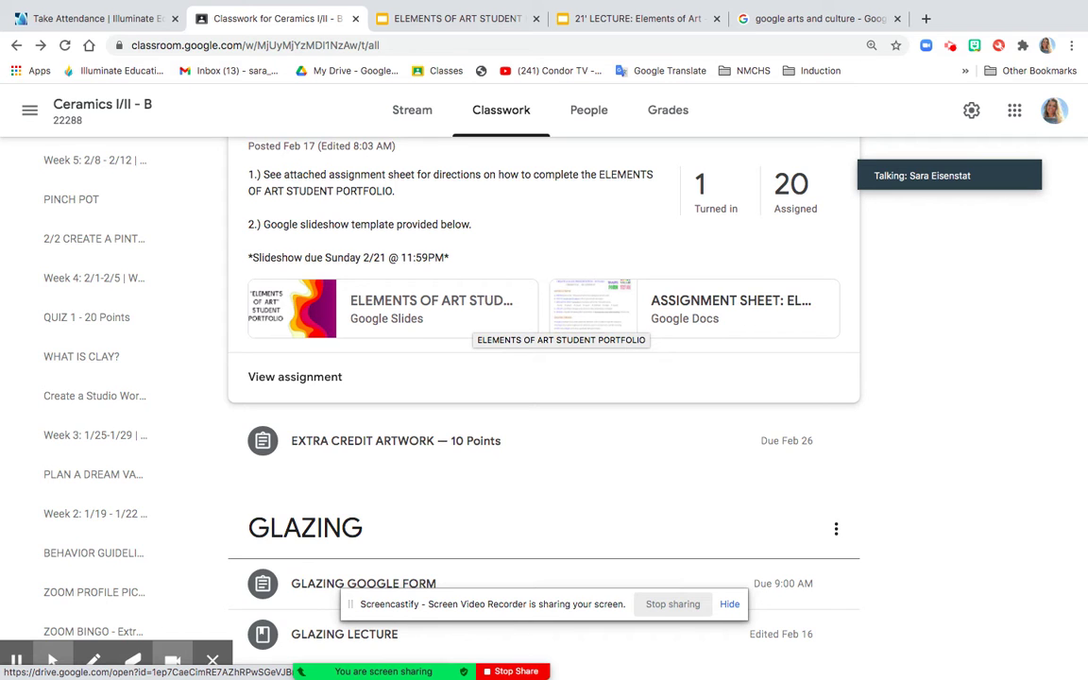
Open the ELEMENTS OF ART STUDENT PORTFOLIO slideshow attachment and close its duplicate tab
left_click(376, 321)
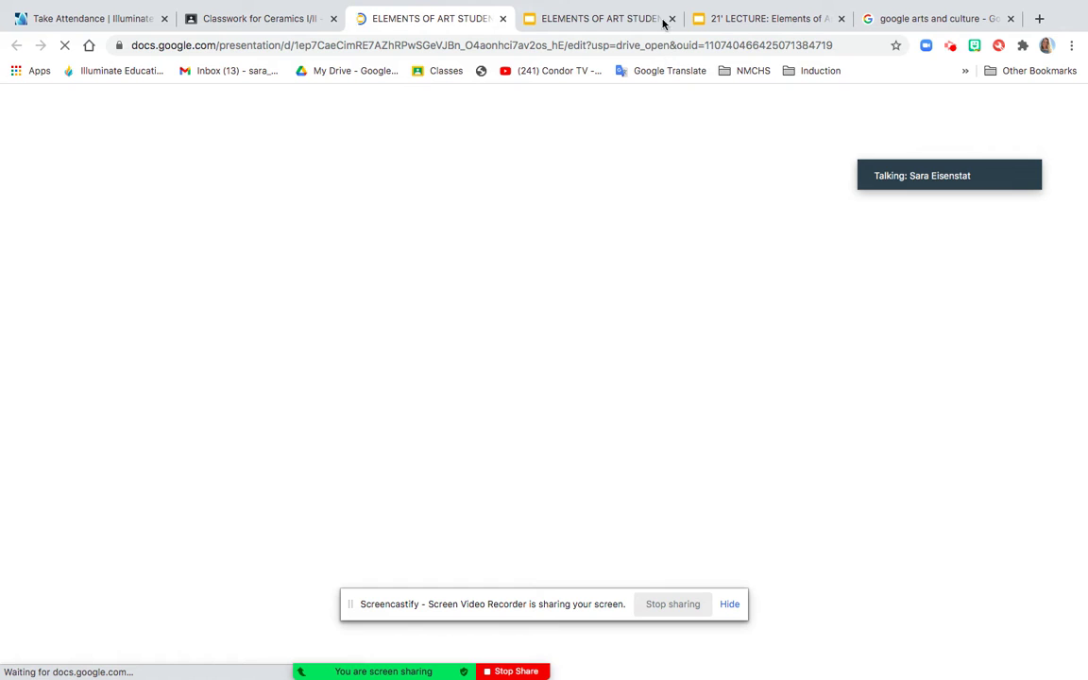
left_click(673, 19)
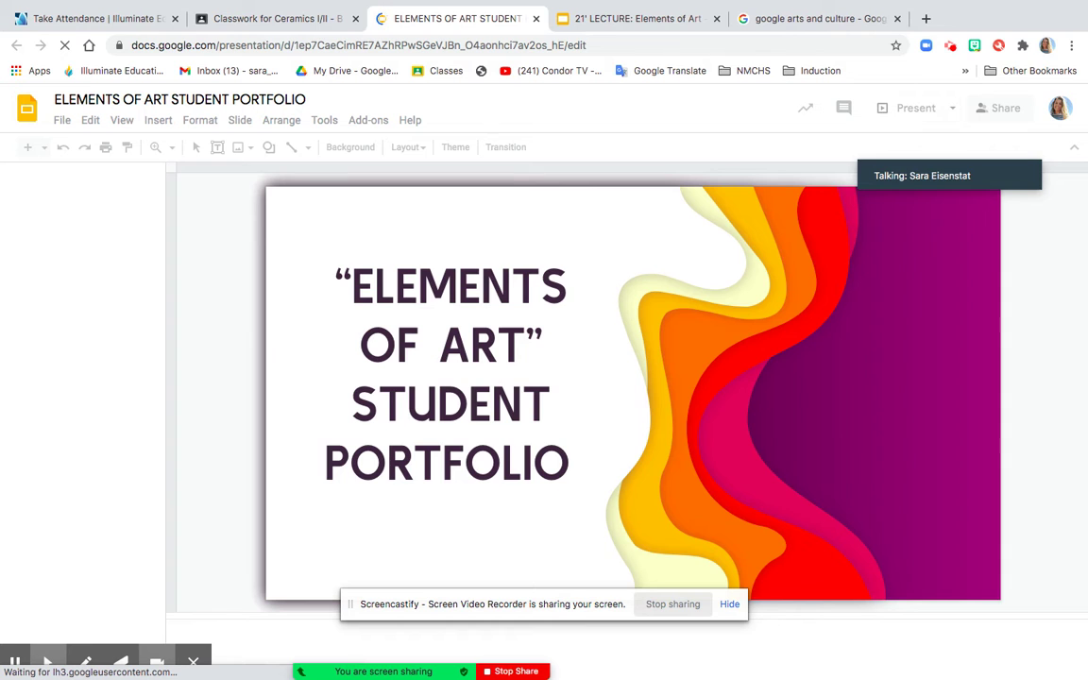
Open Google Arts & Culture from the search results and close the lecture slideshow tab
left_click(801, 55)
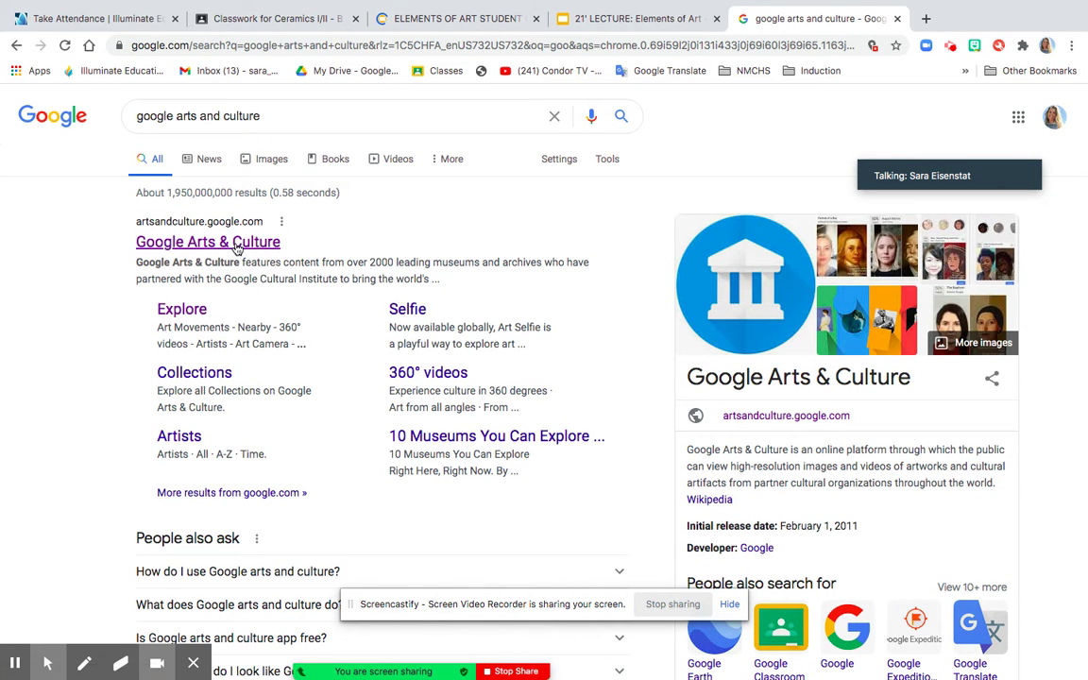
left_click(237, 246)
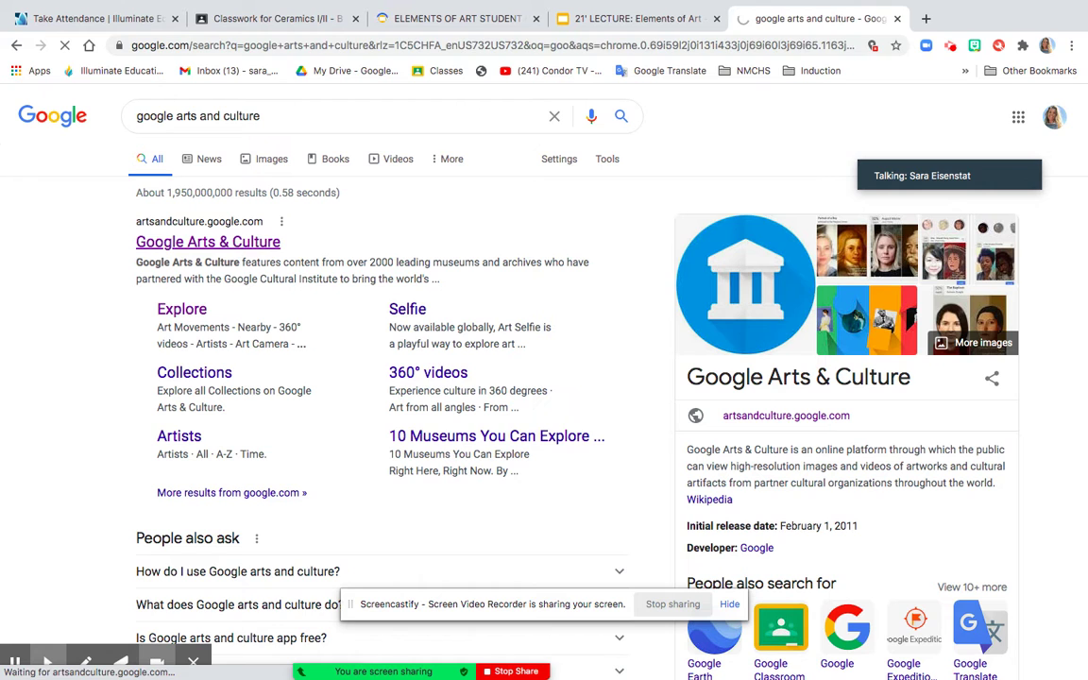
left_click(717, 18)
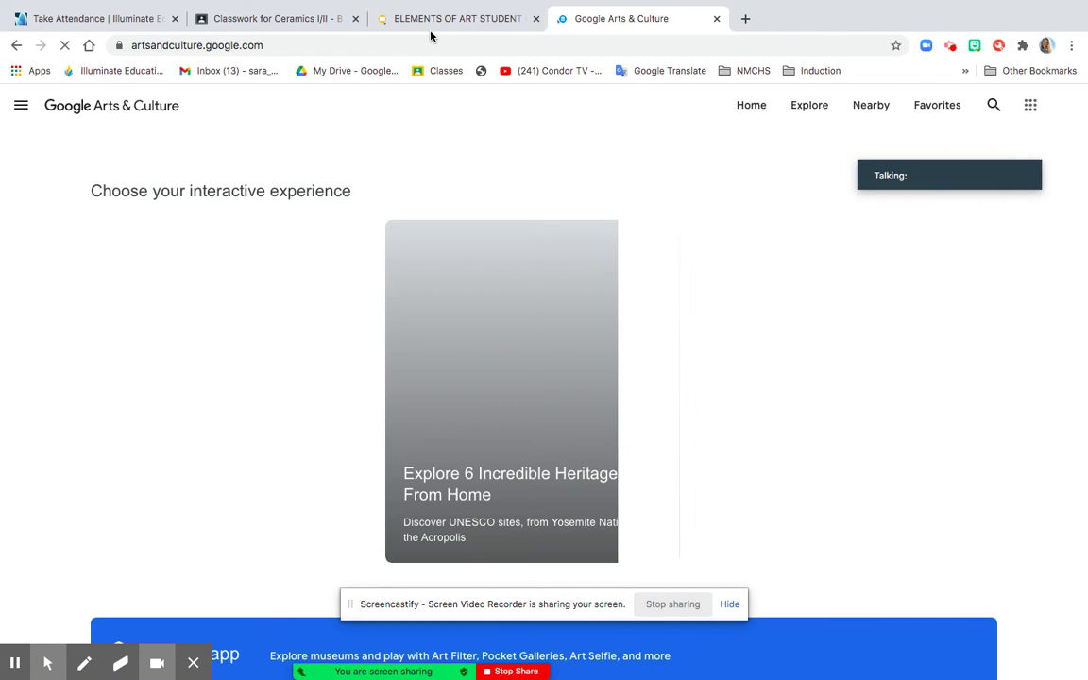
left_click(425, 20)
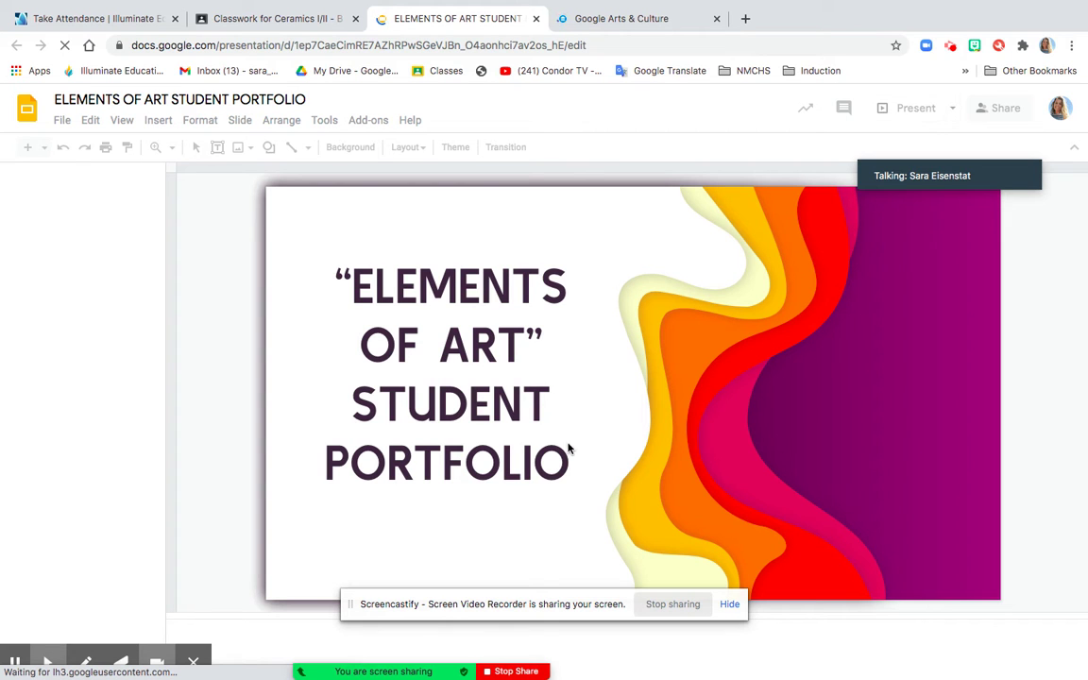
left_click(730, 605)
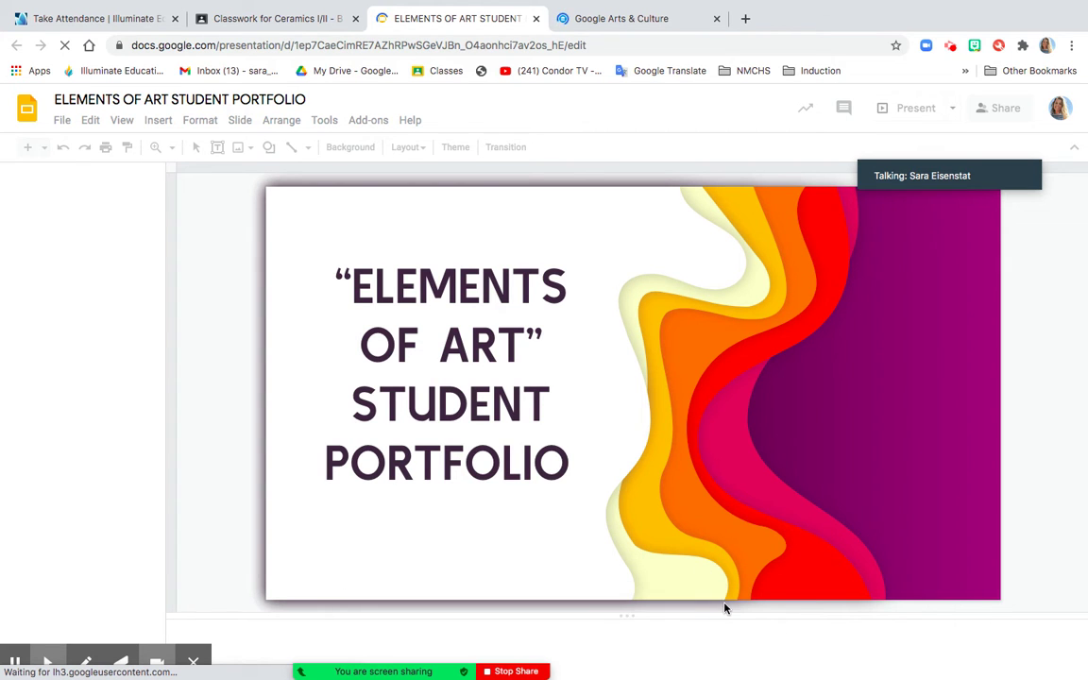
left_click(636, 17)
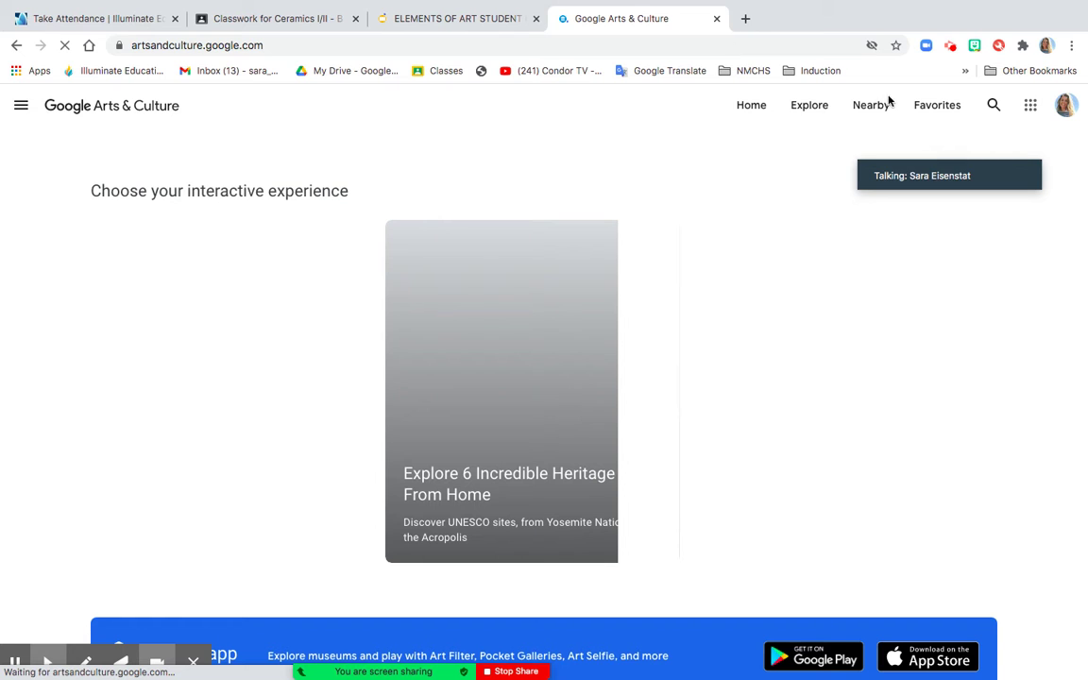
Browse the Explore page's Highlights and Categories, then open the Artists category
left_click(809, 105)
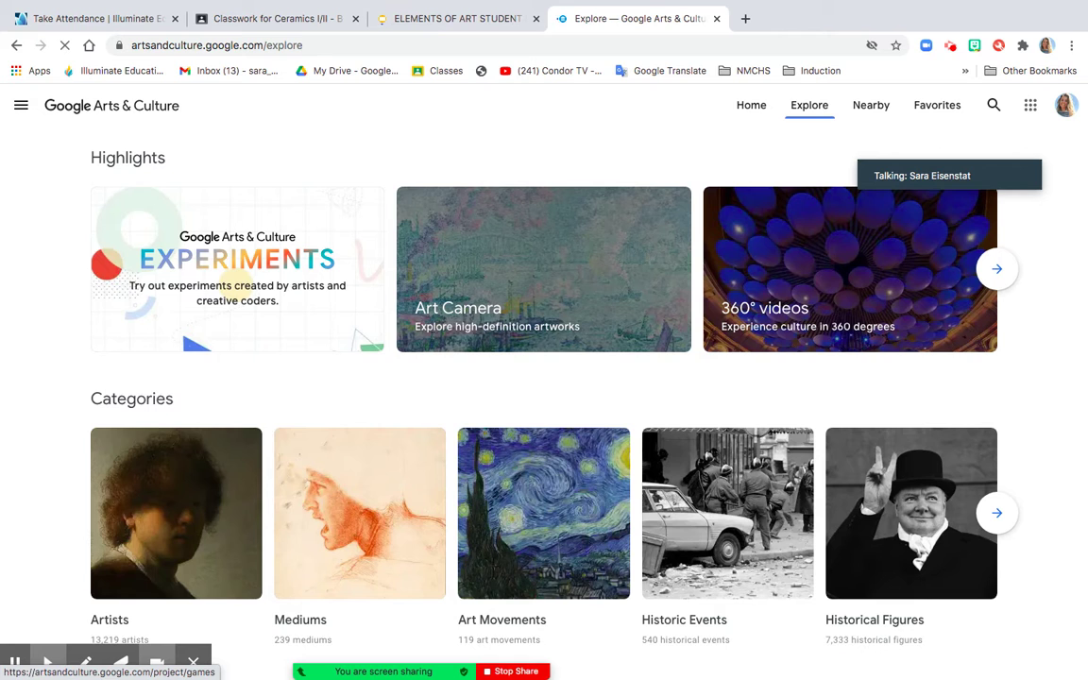
scroll(349, 146, "down", 1)
scroll(348, 146, "down", 2)
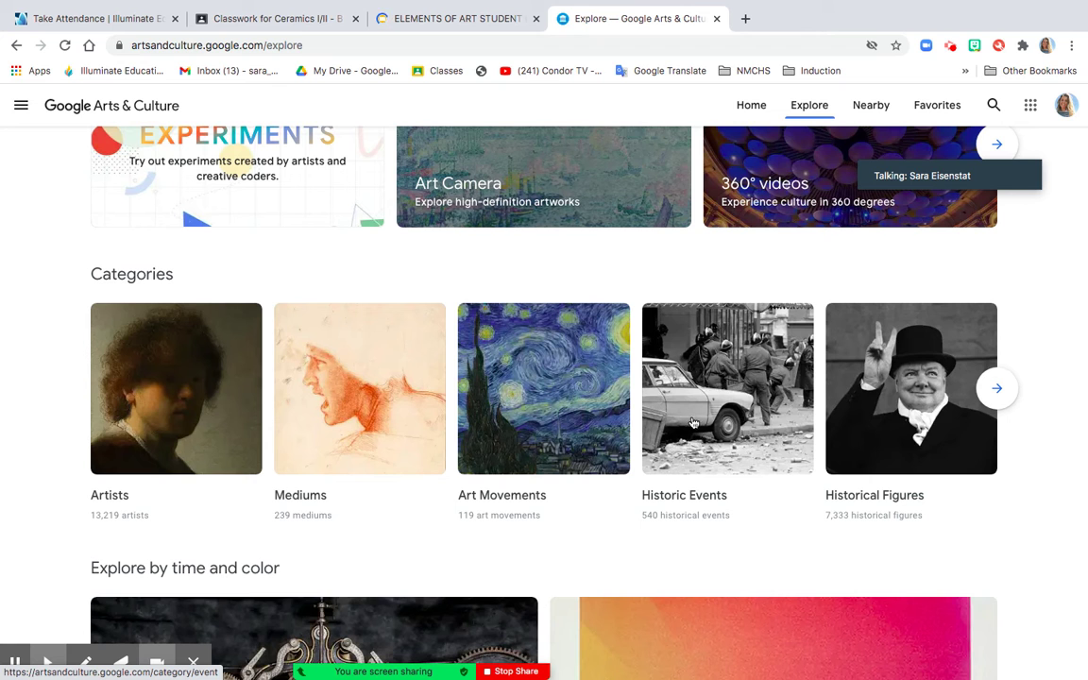
scroll(727, 422, "down", 3)
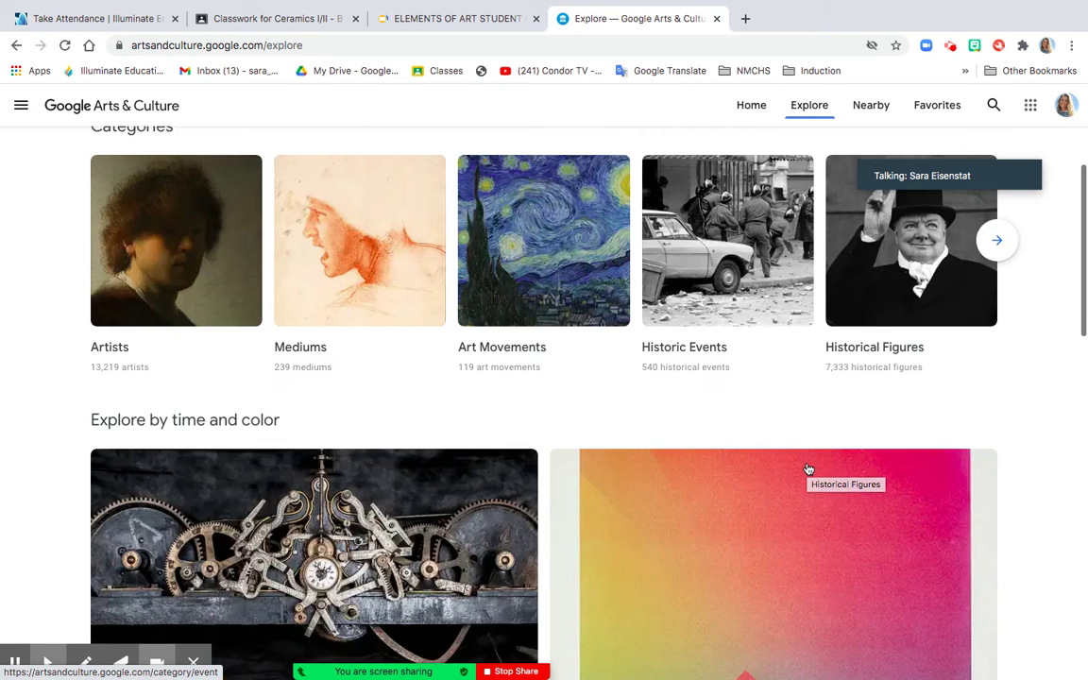
scroll(817, 477, "down", 5)
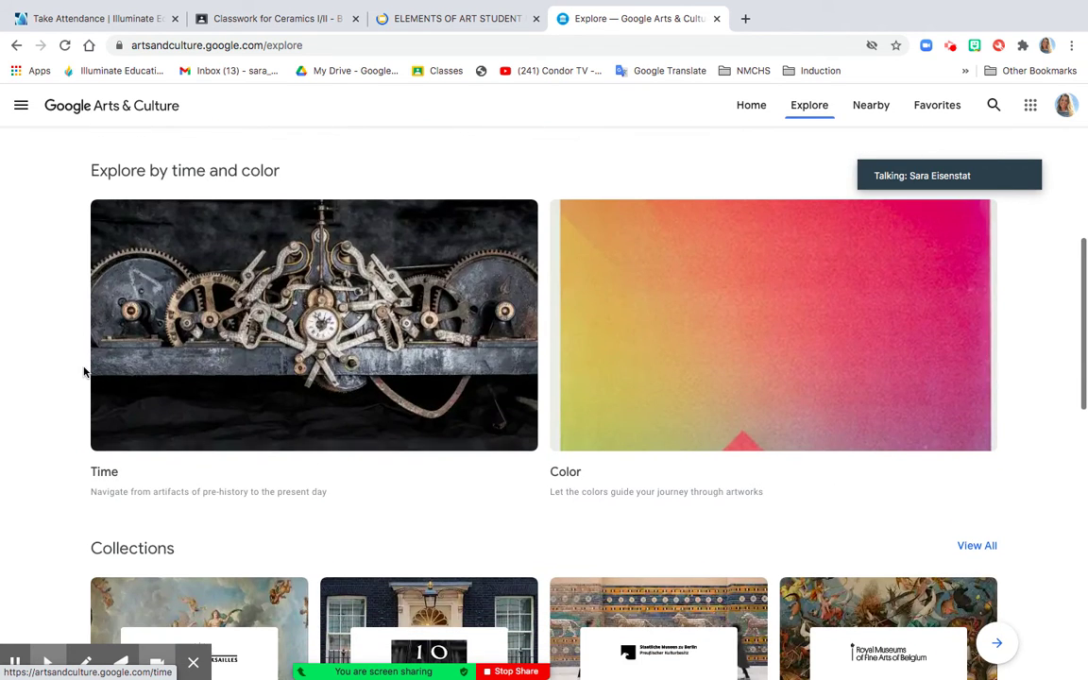
scroll(673, 502, "down", 10)
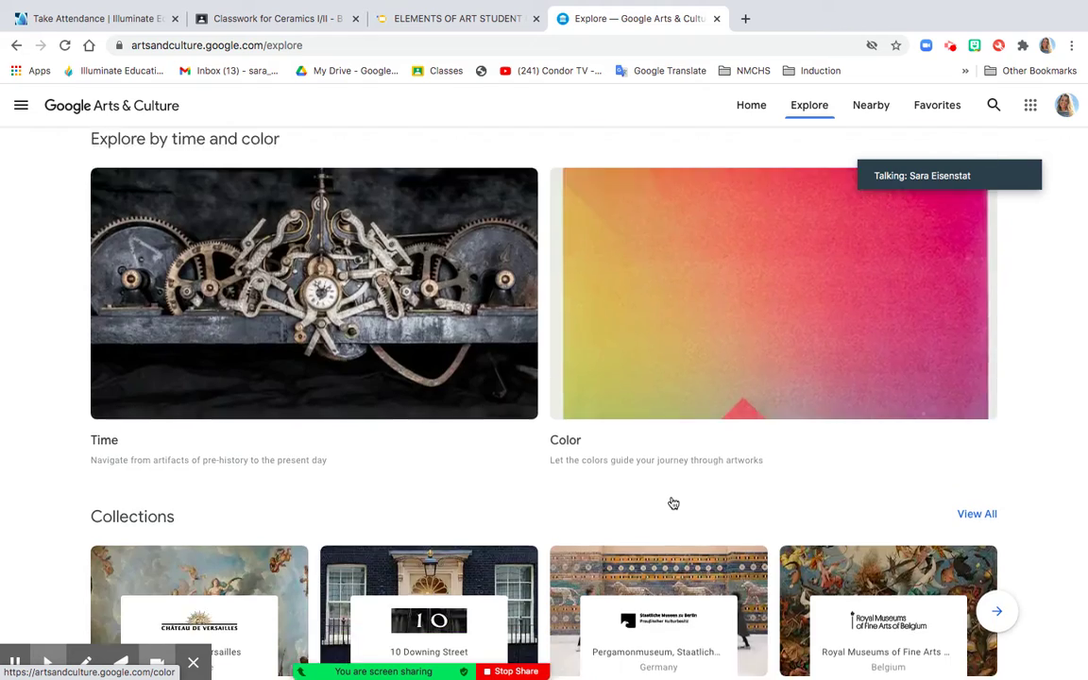
scroll(673, 503, "up", 10)
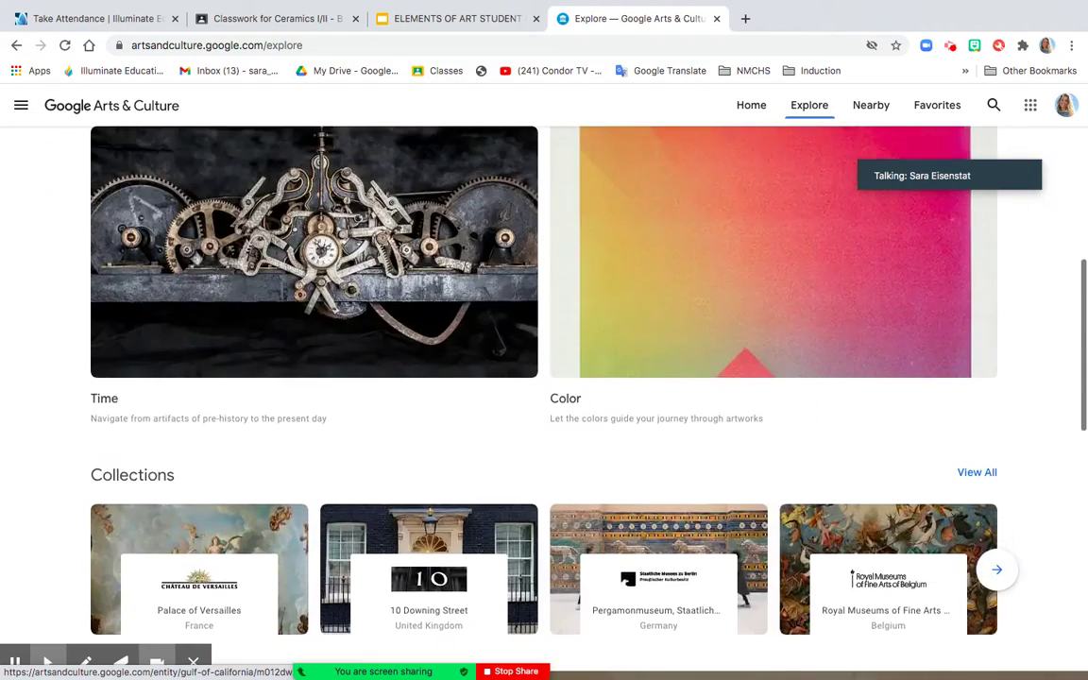
scroll(673, 503, "up", 3)
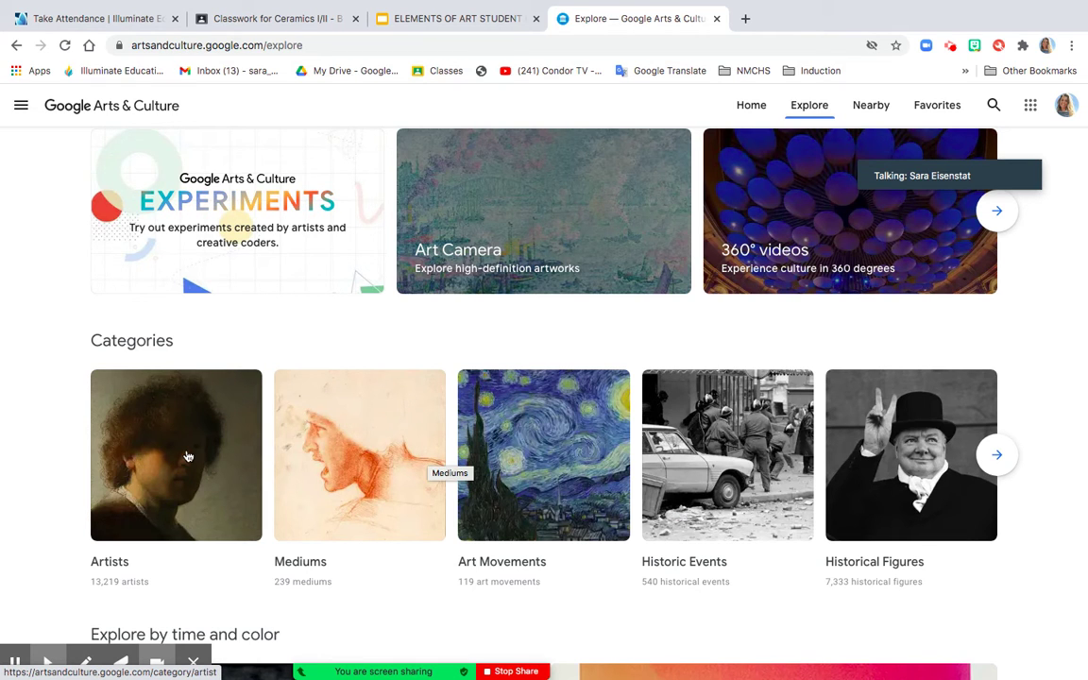
left_click(198, 479)
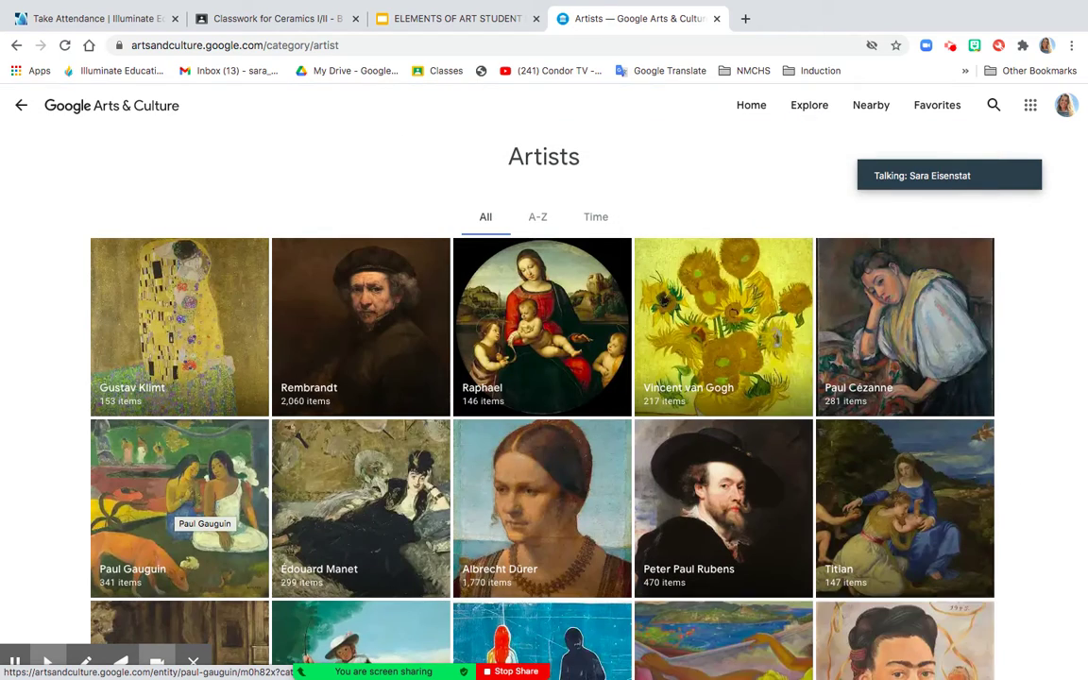
Scroll the Artists directory down until Giorgio de Chirico's tile appears
scroll(444, 368, "down", 3)
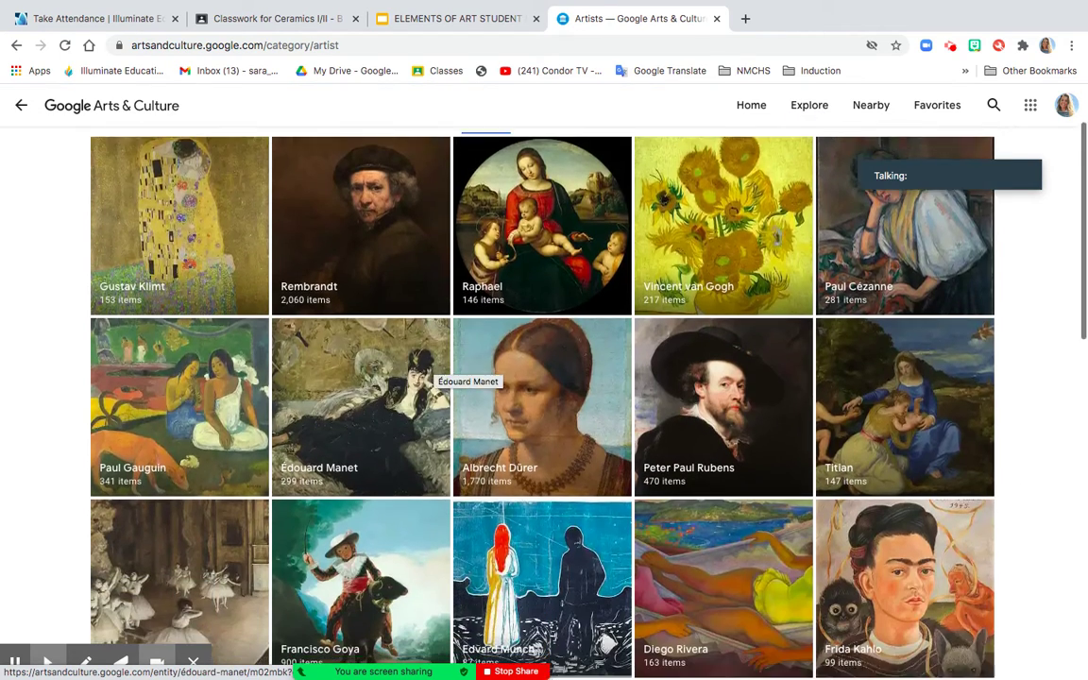
scroll(444, 368, "down", 3)
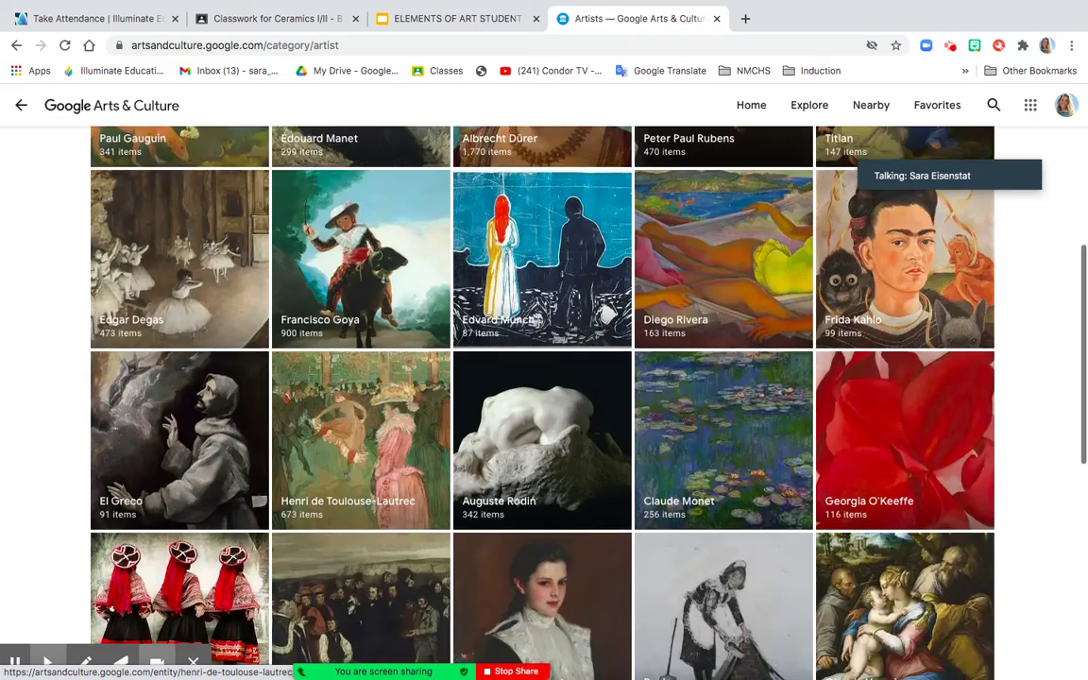
scroll(378, 321, "down", 5)
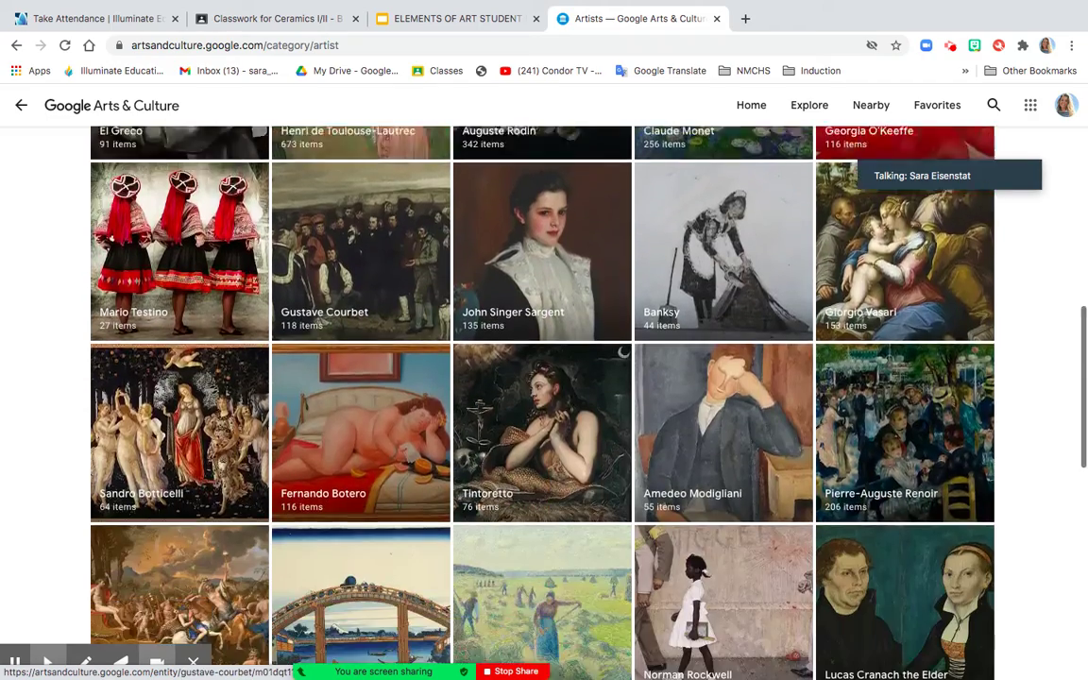
scroll(378, 283, "down", 1)
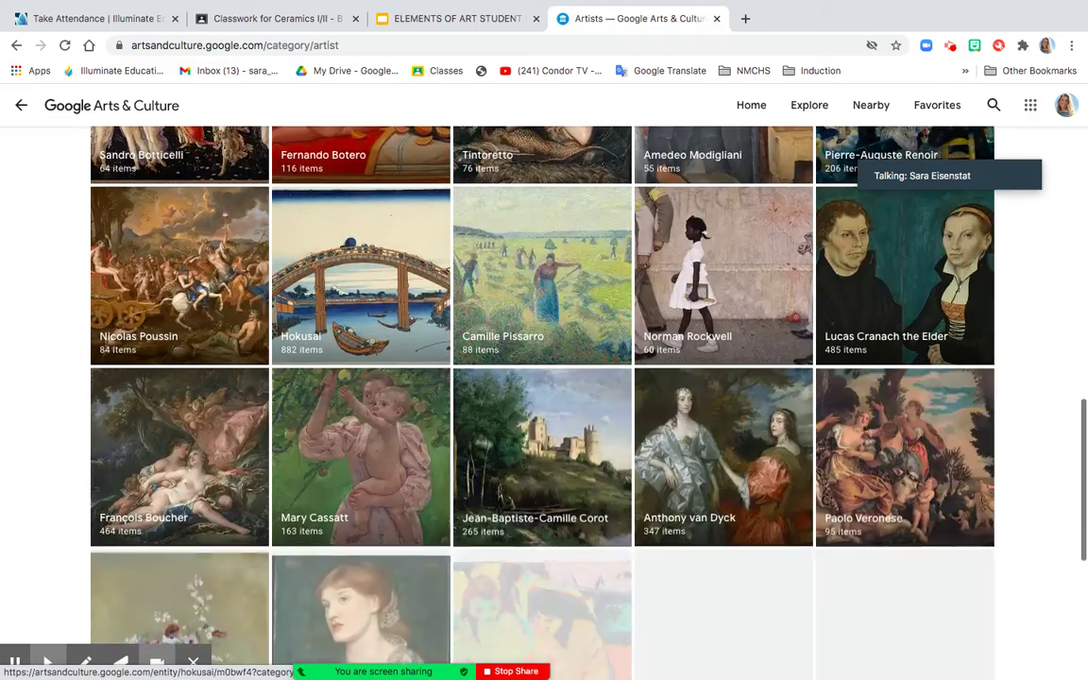
scroll(378, 284, "down", 2)
scroll(359, 237, "down", 4)
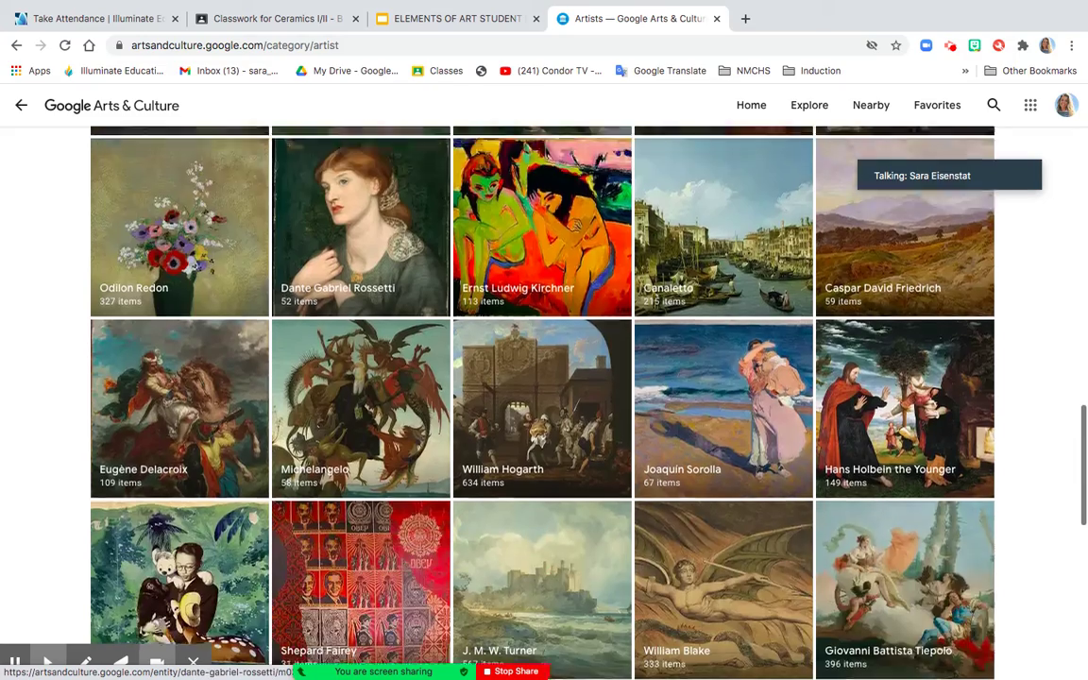
scroll(359, 316, "down", 3)
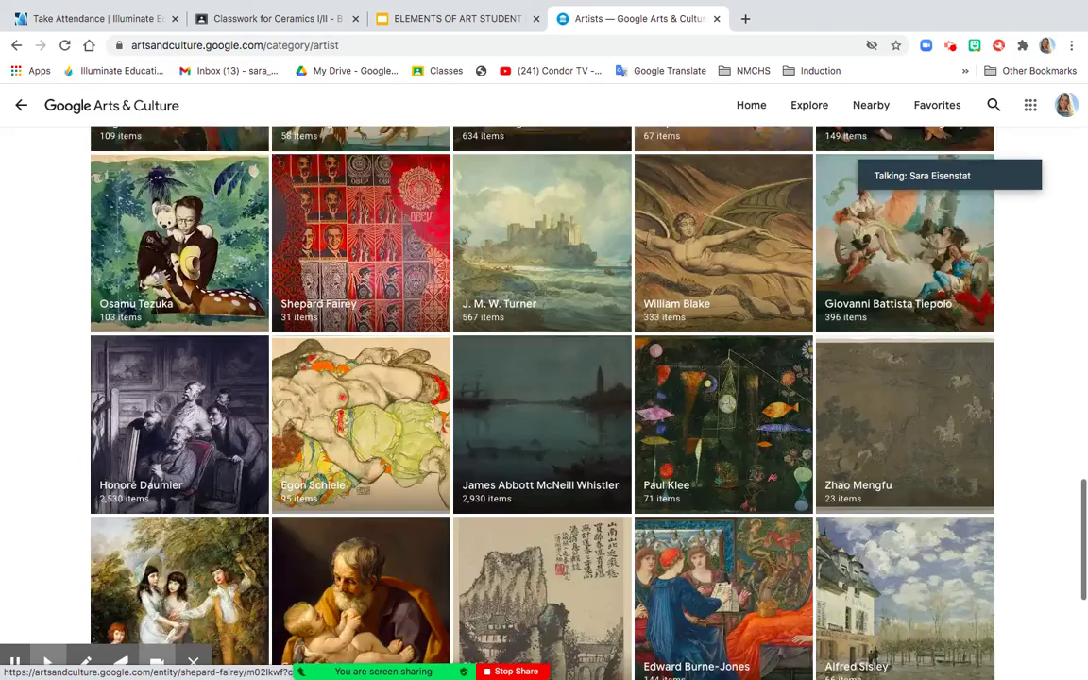
scroll(359, 321, "down", 5)
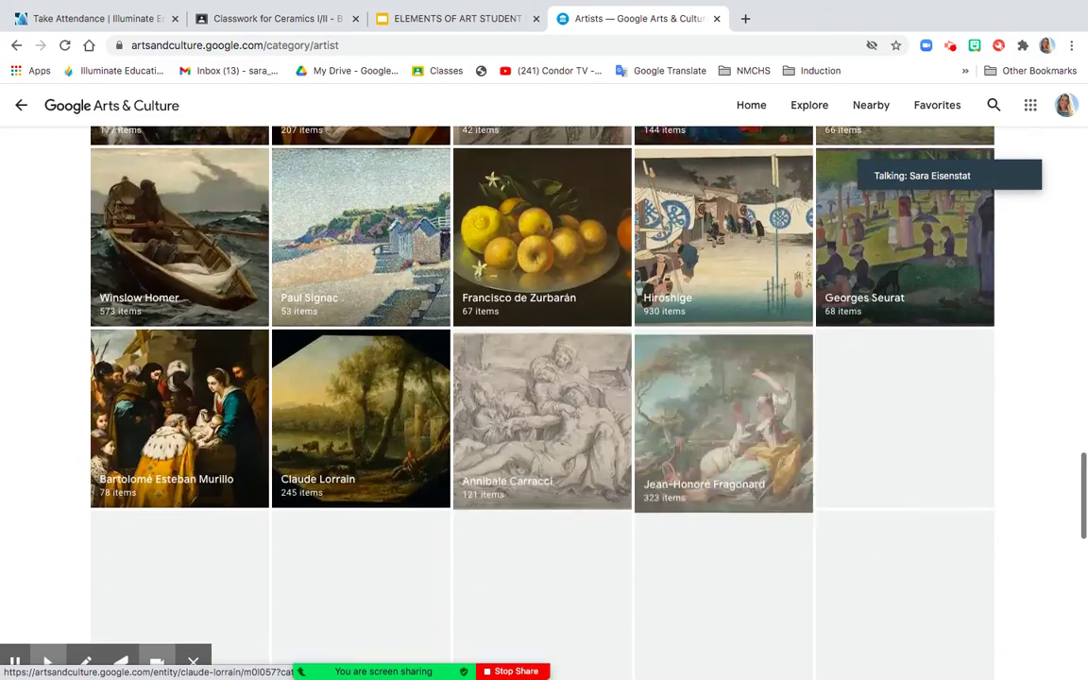
scroll(359, 321, "down", 2)
scroll(359, 321, "down", 2)
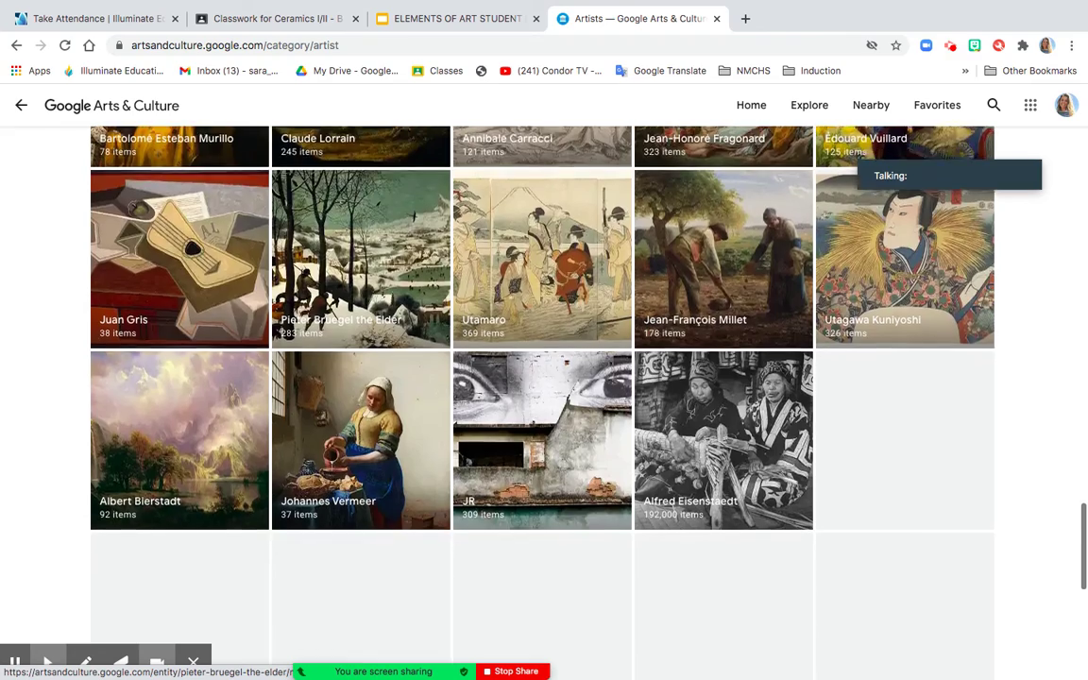
scroll(359, 321, "down", 3)
scroll(359, 321, "down", 2)
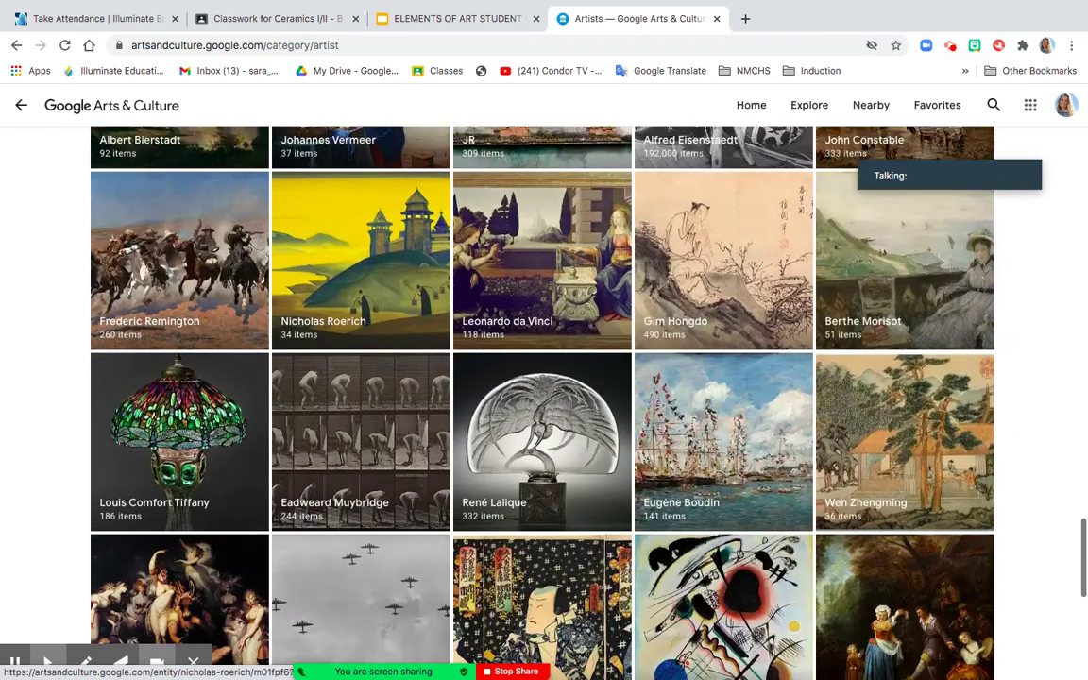
scroll(359, 326, "down", 1)
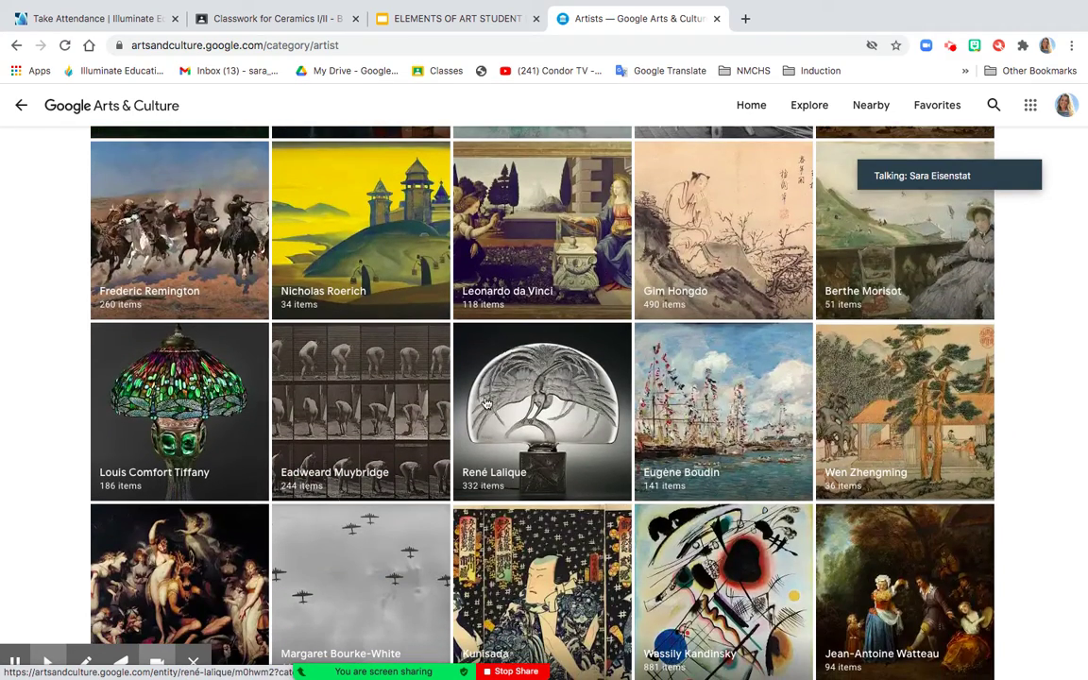
scroll(510, 407, "down", 4)
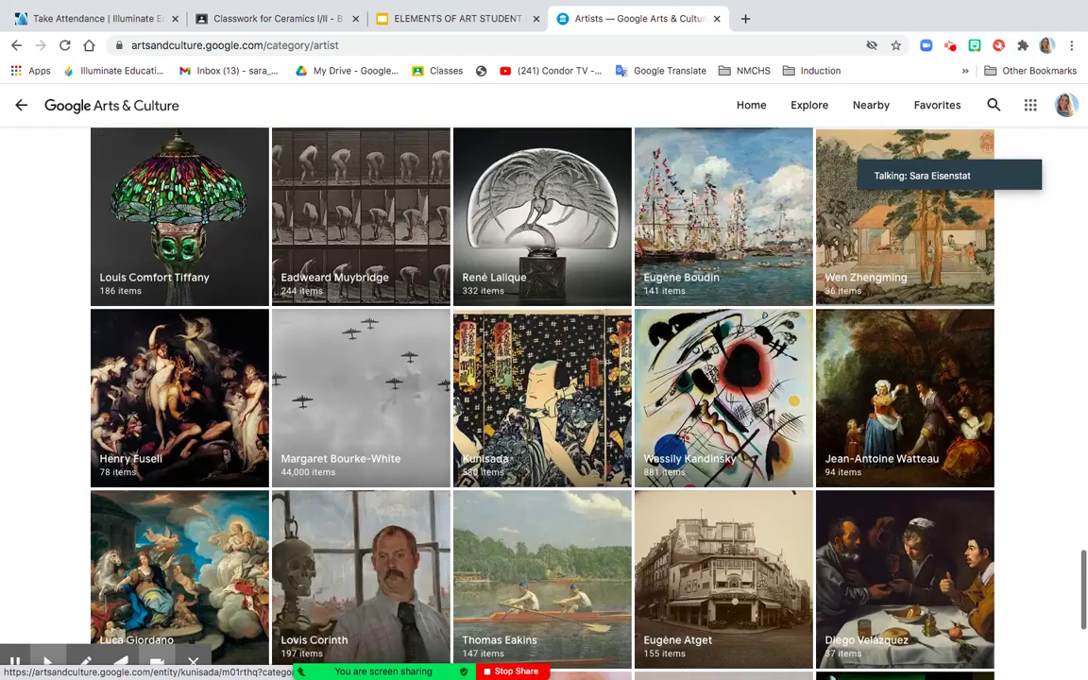
scroll(543, 491, "down", 5)
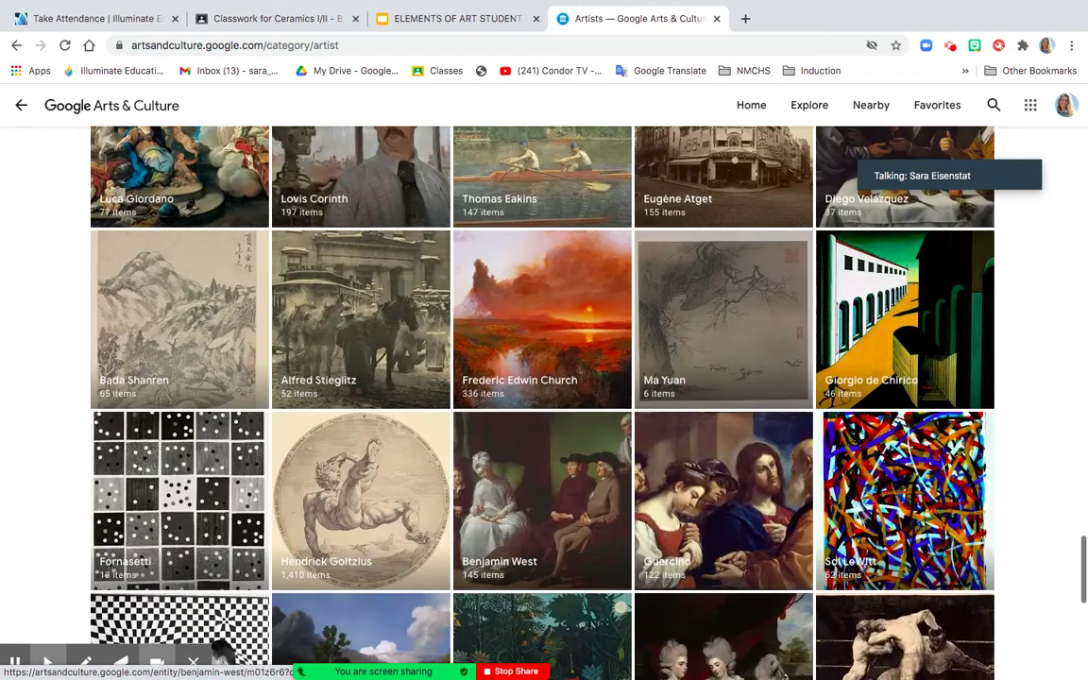
Open Giorgio de Chirico's artist page and scroll to his artwork grid
left_click(888, 330)
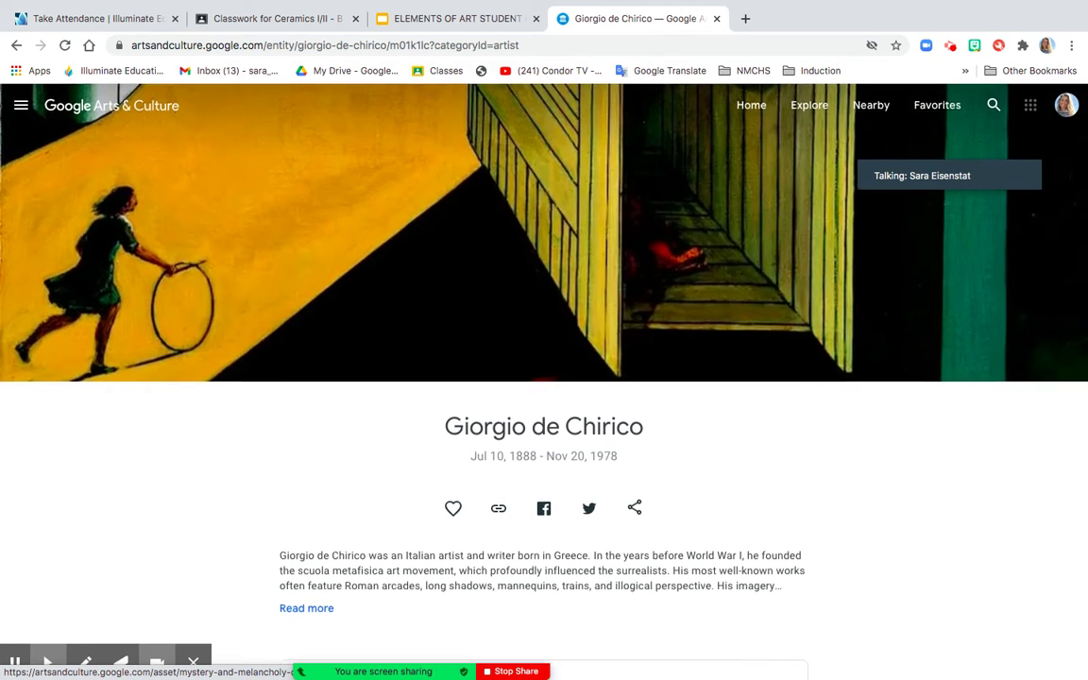
scroll(543, 378, "down", 6)
scroll(543, 378, "down", 7)
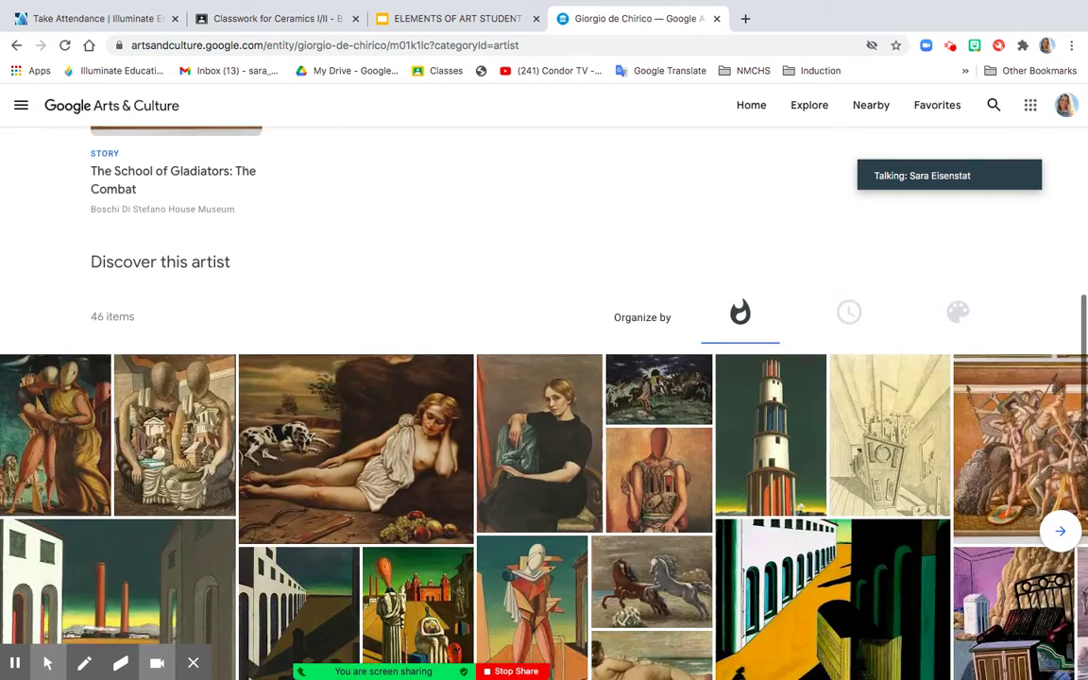
scroll(832, 331, "down", 2)
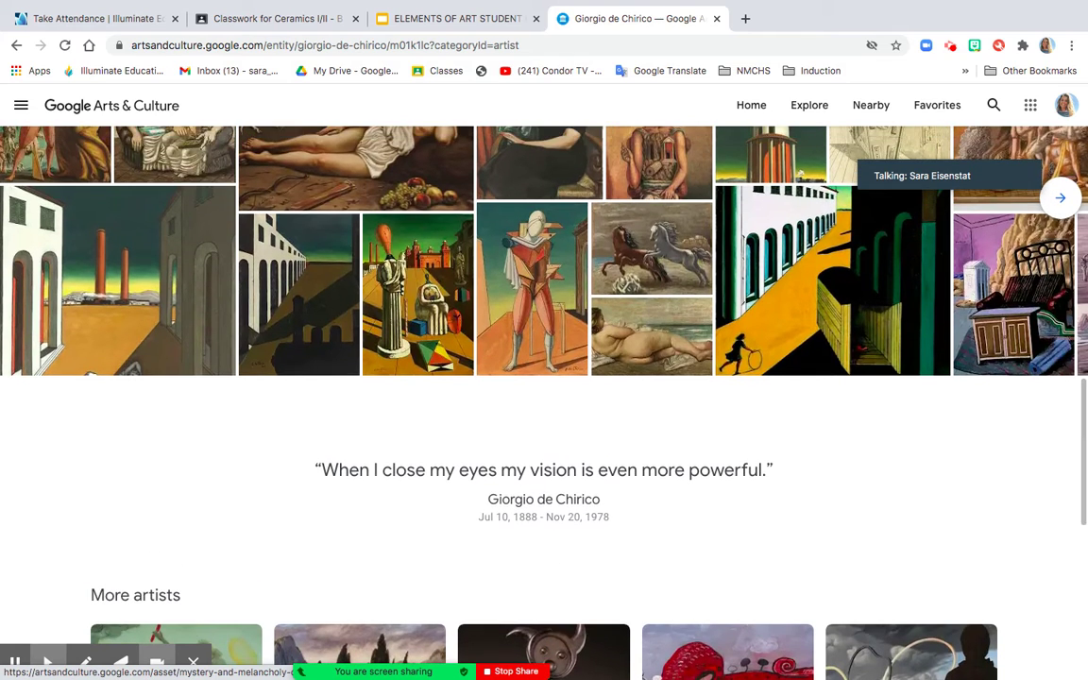
scroll(543, 378, "down", 1)
scroll(266, 286, "up", 2)
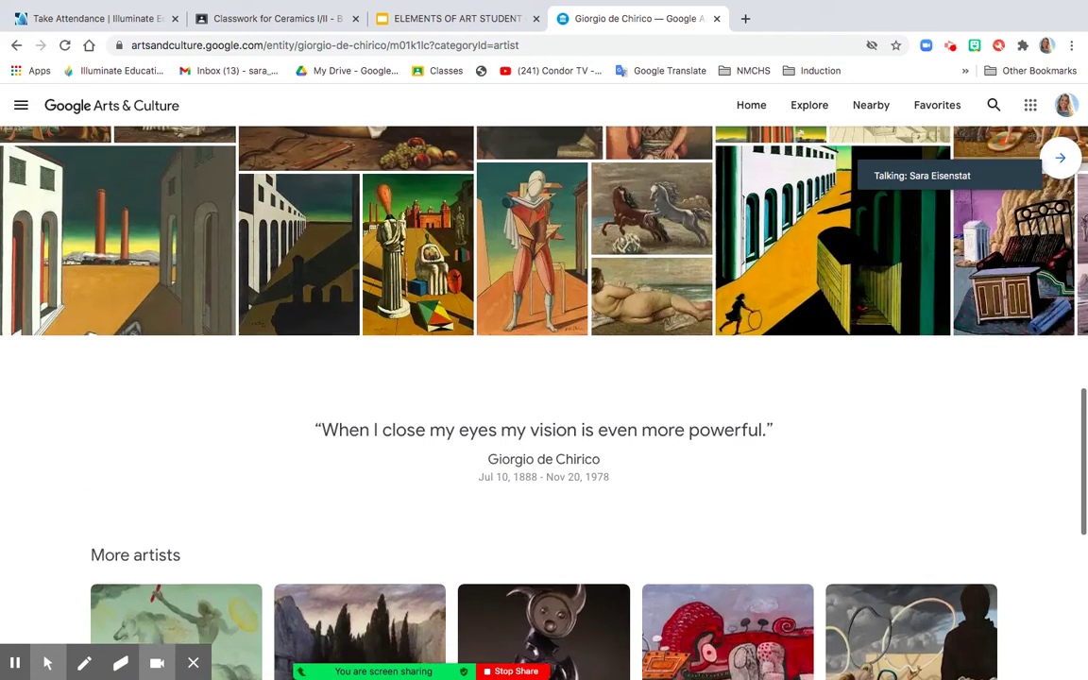
Open The disturbing muses and view its details, dated 1955/1960
left_click(266, 286)
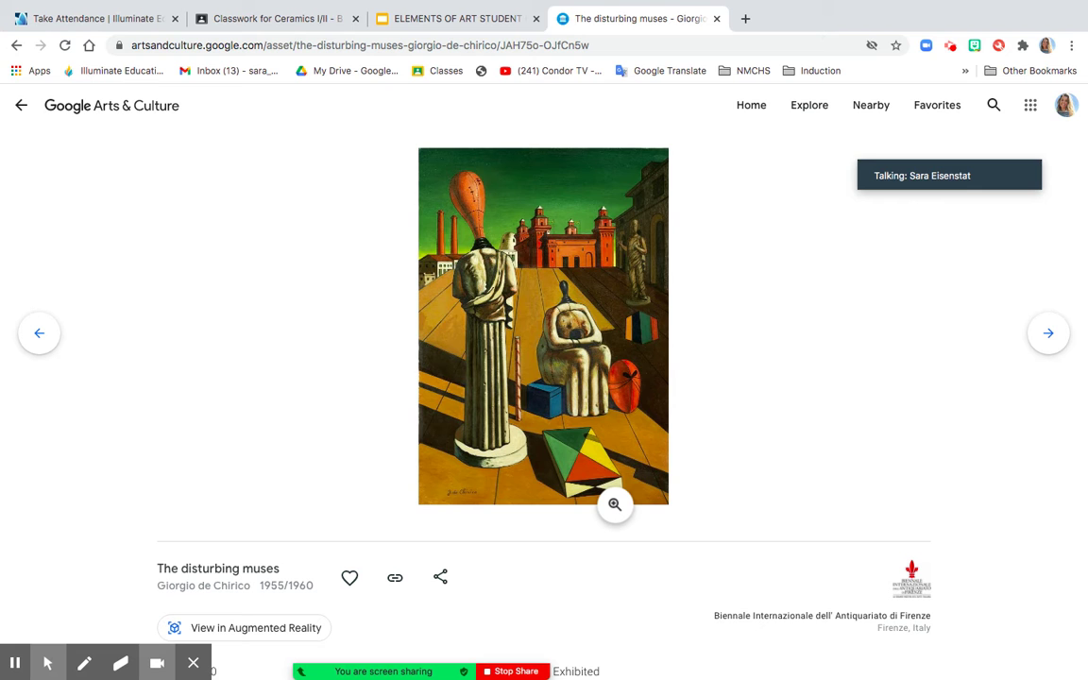
scroll(822, 359, "down", 5)
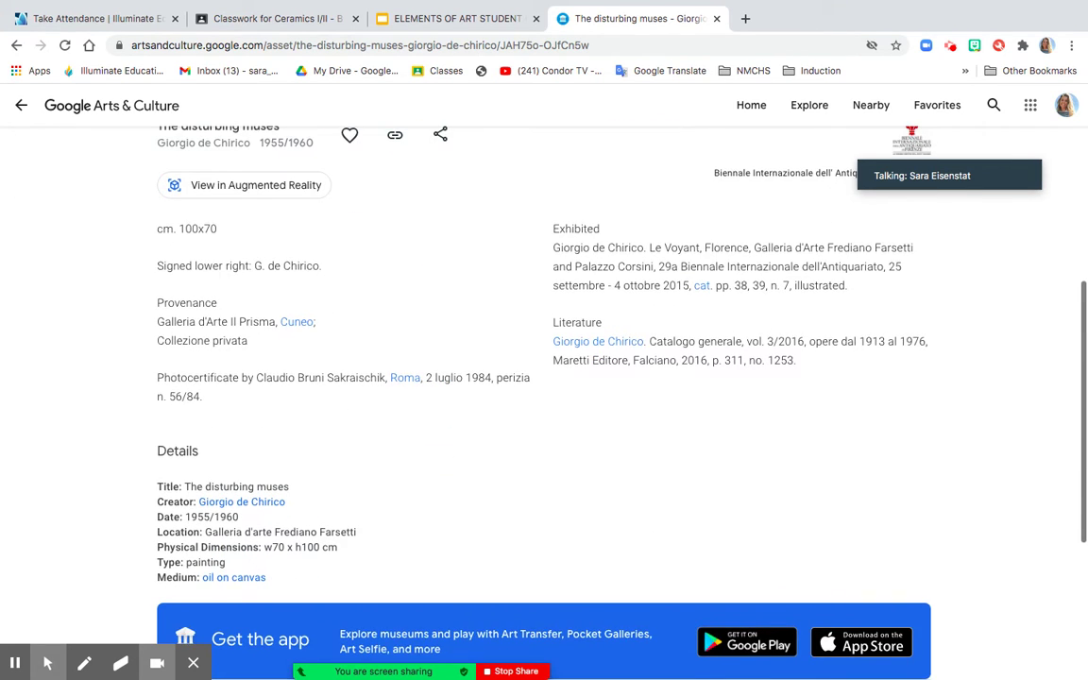
scroll(557, 359, "up", 1)
scroll(558, 360, "up", 3)
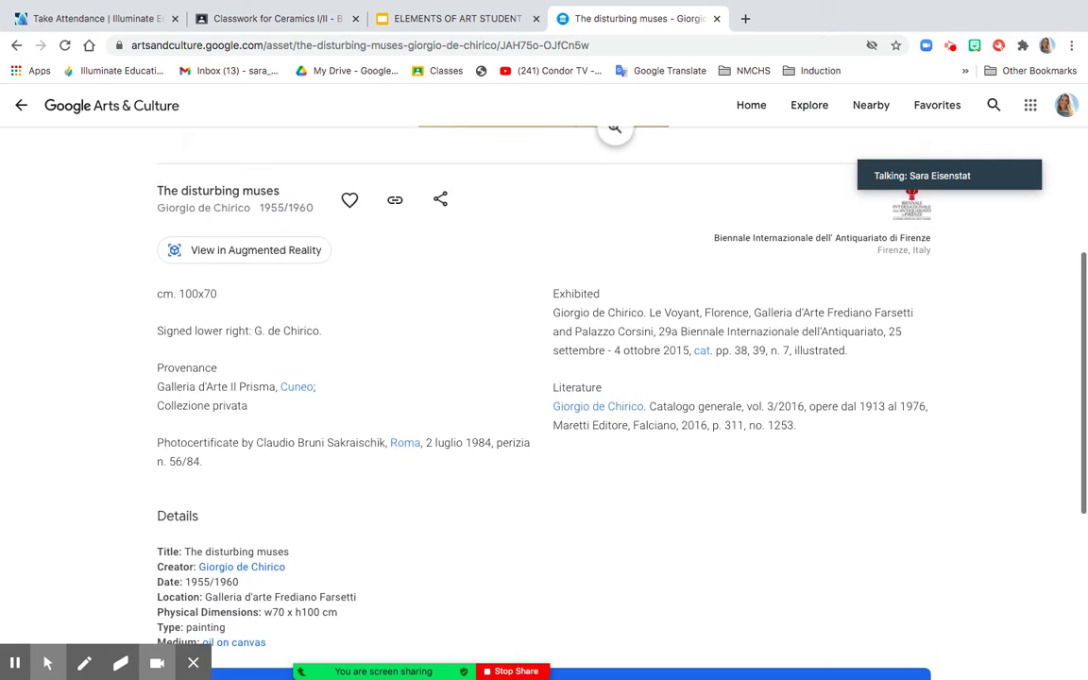
scroll(278, 445, "down", 5)
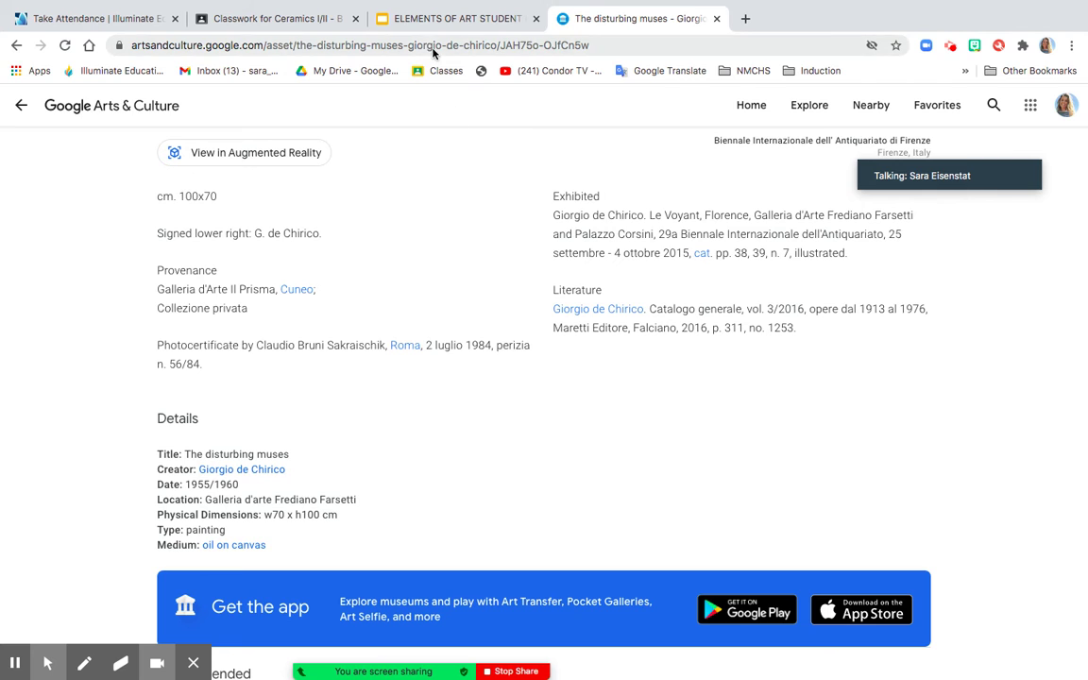
Return to the portfolio presentation and scroll the filmstrip toward slide 17
left_click(425, 22)
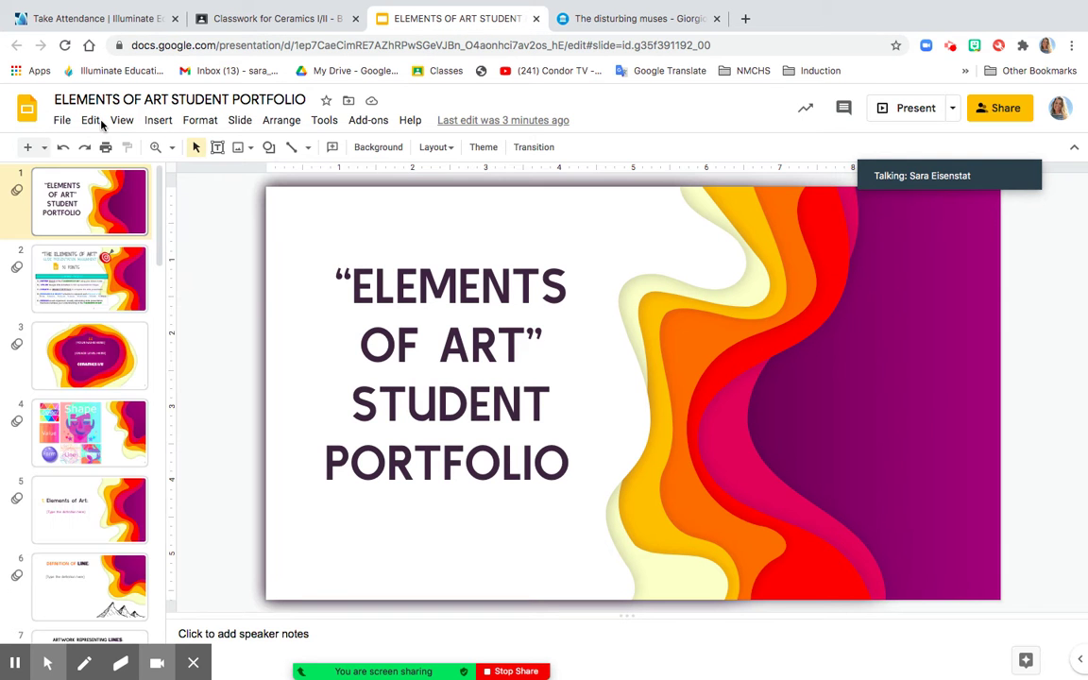
scroll(52, 469, "down", 5)
scroll(52, 469, "down", 3)
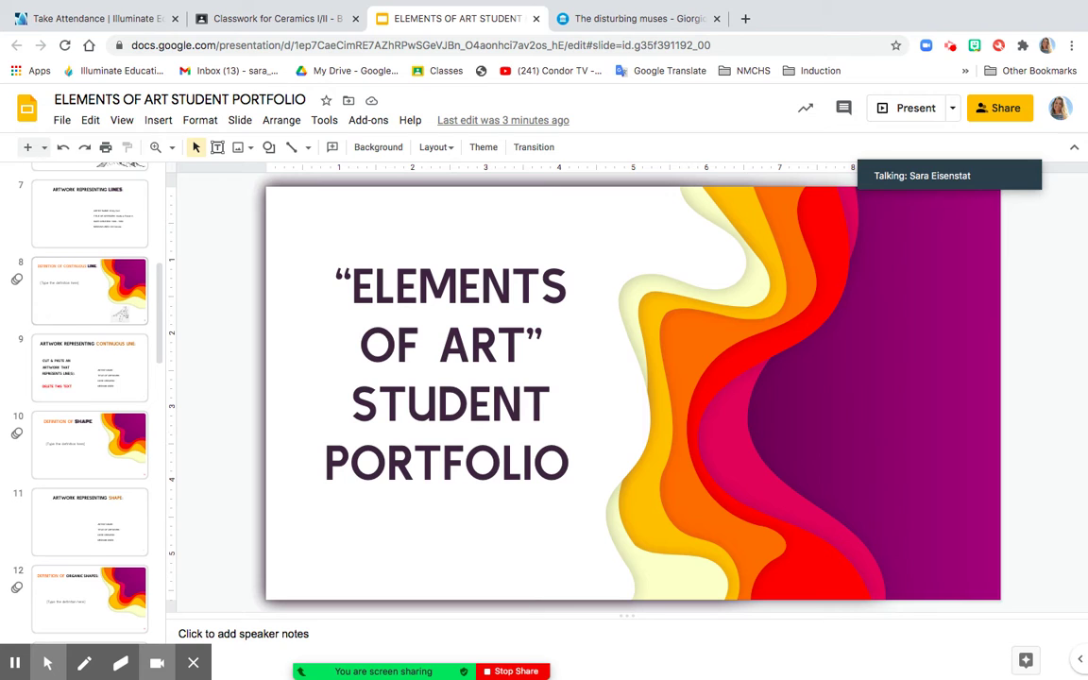
scroll(90, 396, "down", 3)
scroll(52, 575, "down", 1)
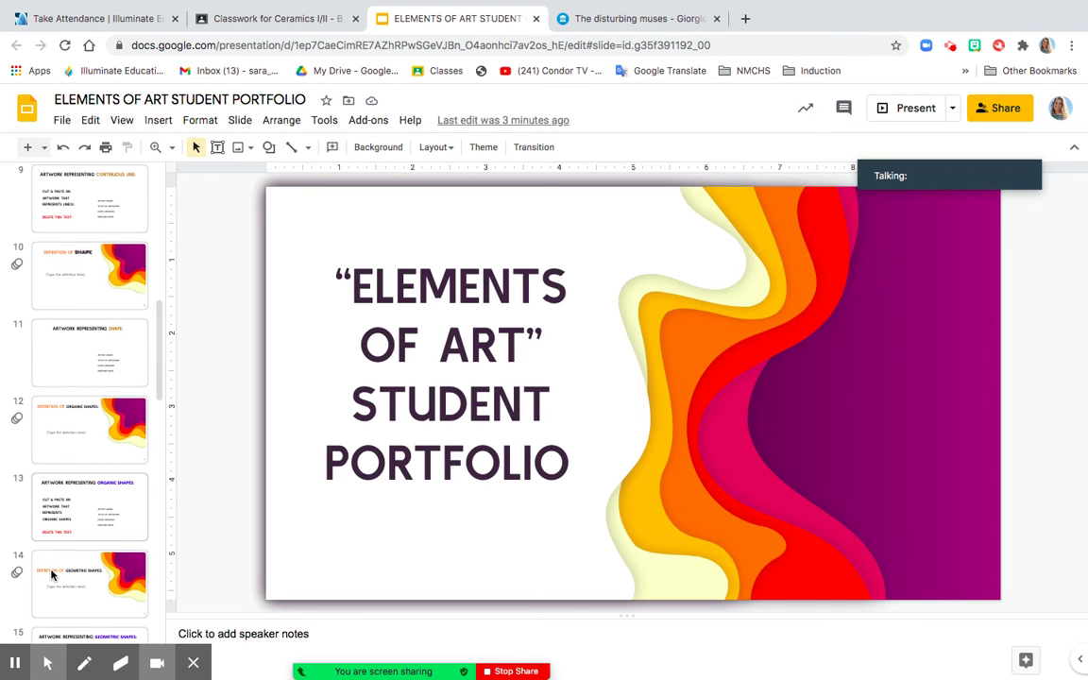
scroll(52, 575, "down", 4)
scroll(90, 397, "down", 4)
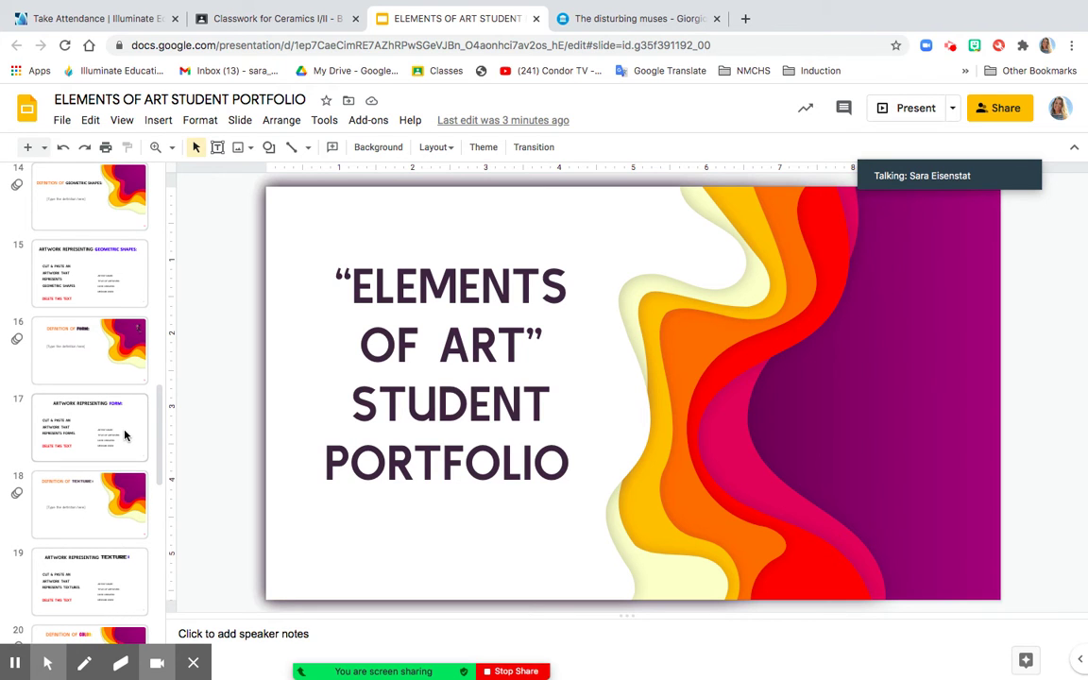
Delete the cut-and-paste instruction text box from slide 17, Artwork Representing Form
left_click(125, 435)
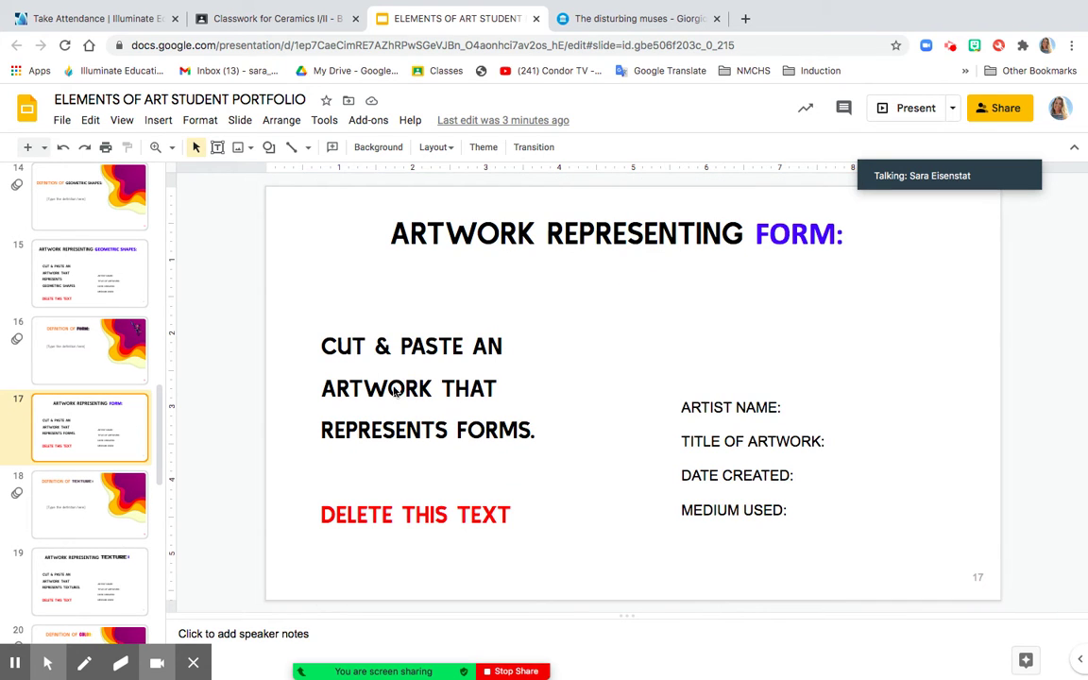
left_click(405, 392)
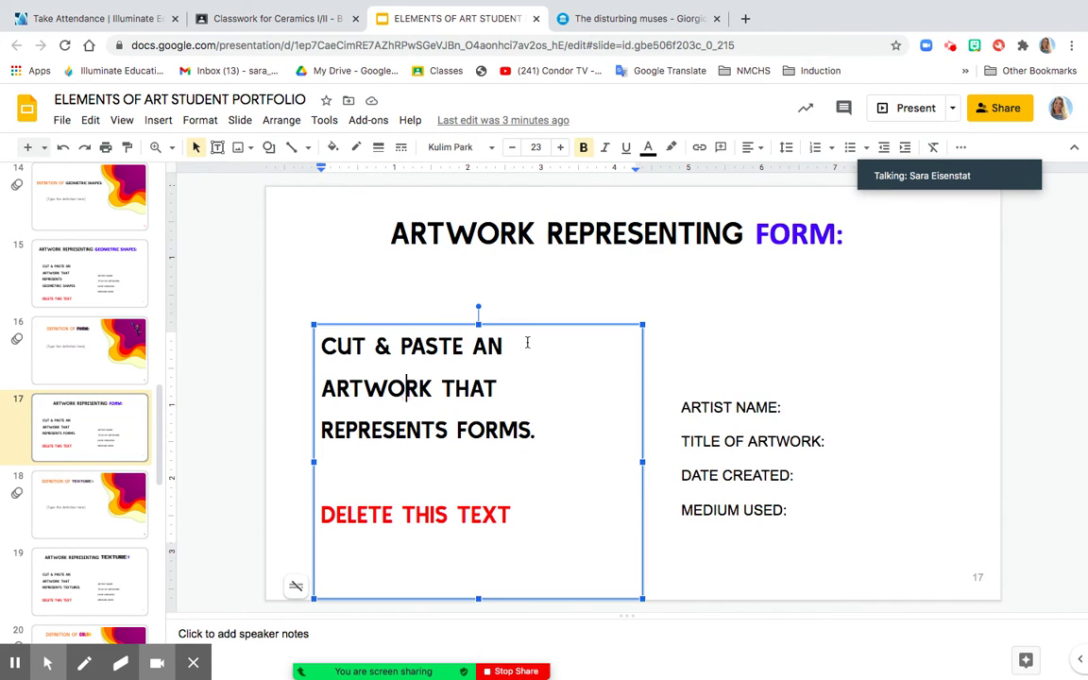
left_click(517, 324)
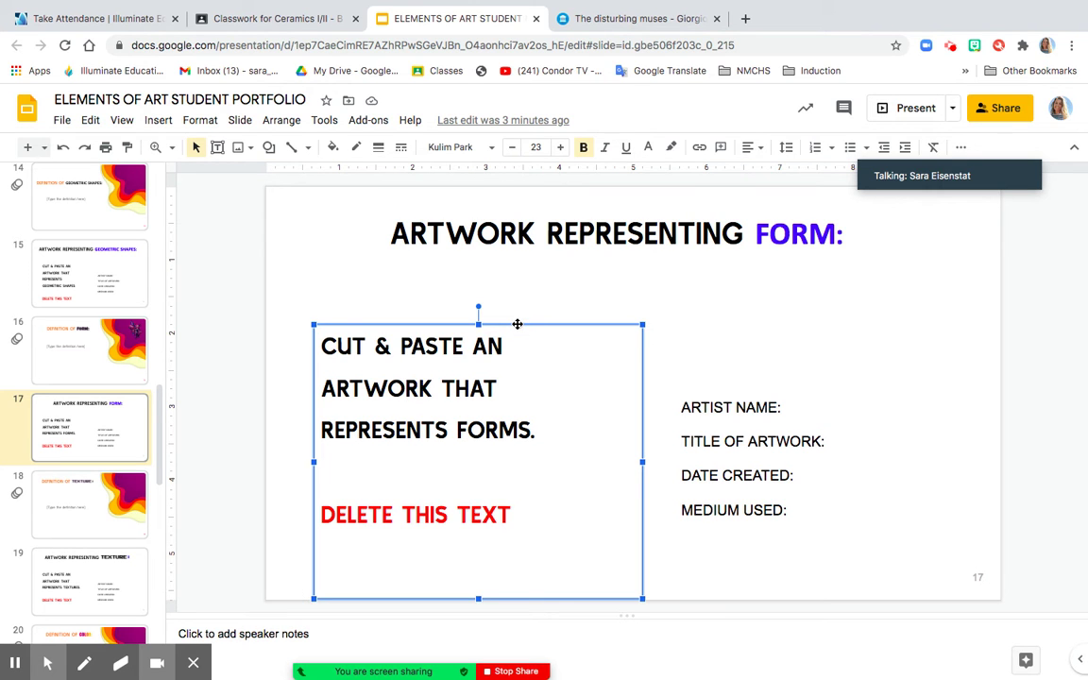
key("Delete")
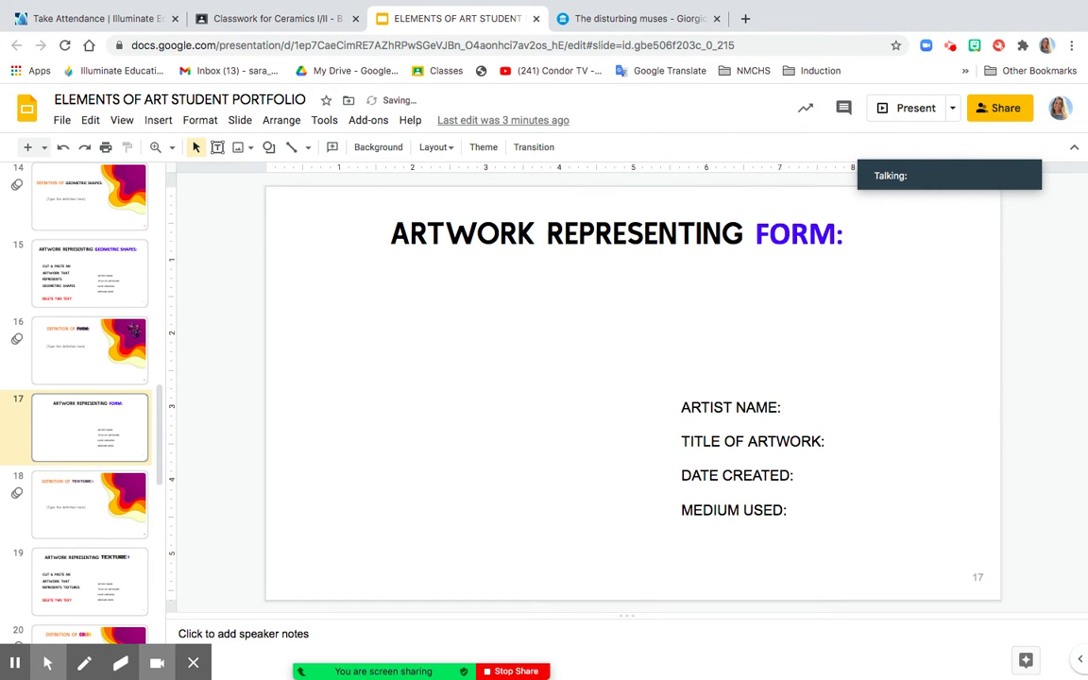
Take a Cmd+Shift+4 screenshot of The disturbing muses painting on its artwork page
left_click(595, 20)
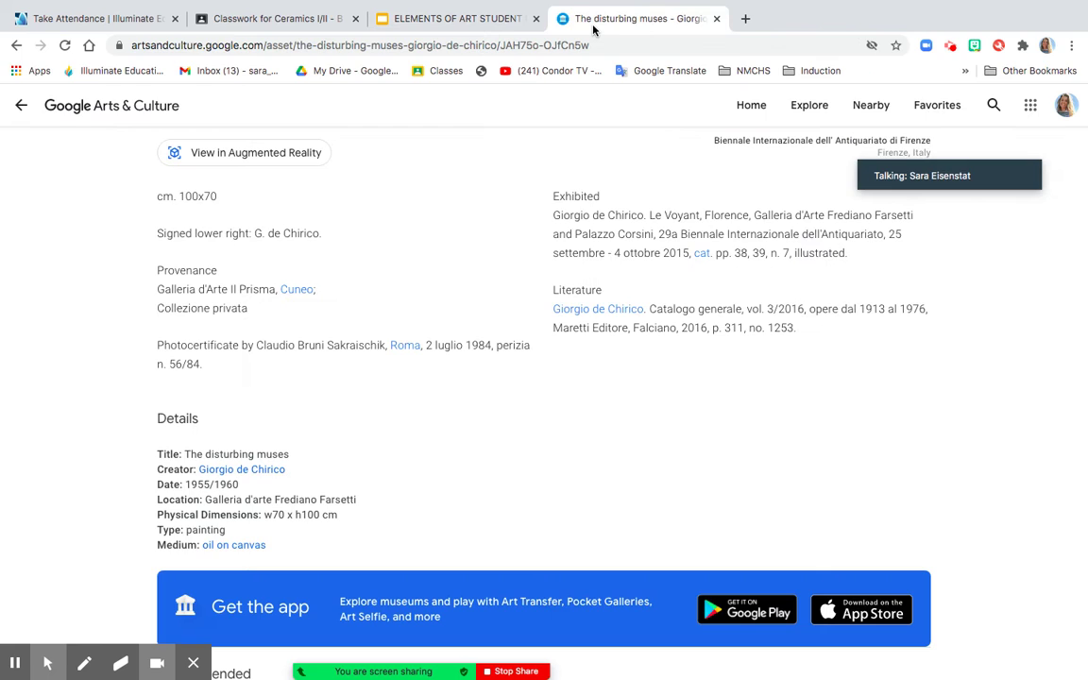
scroll(609, 324, "up", 8)
scroll(608, 324, "down", 1)
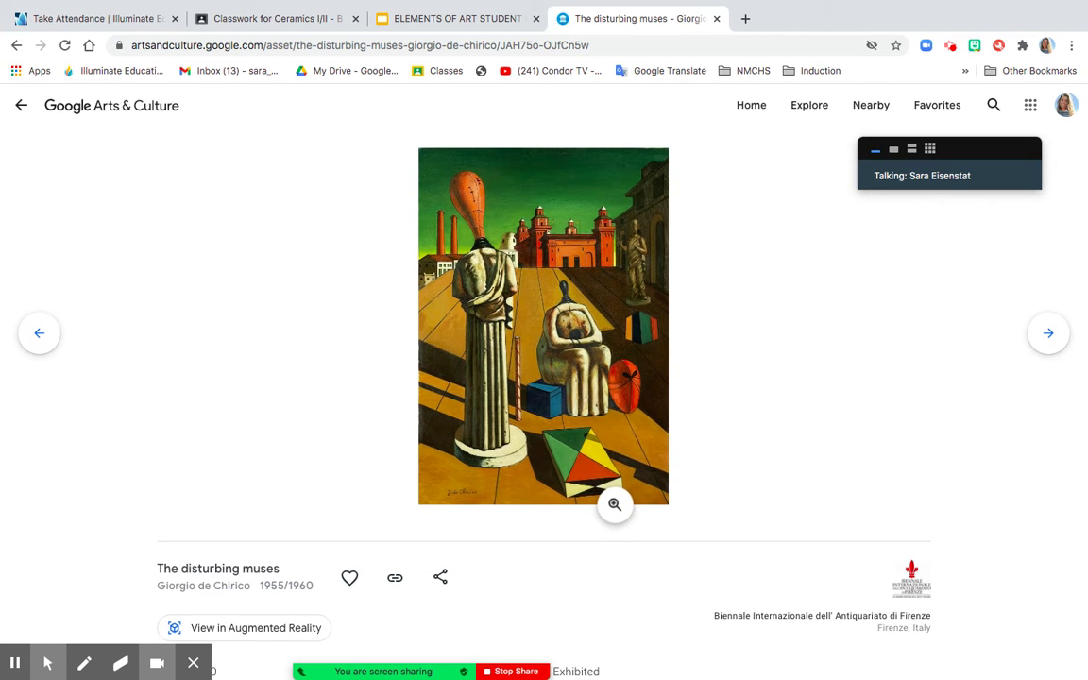
key("super+shift+4")
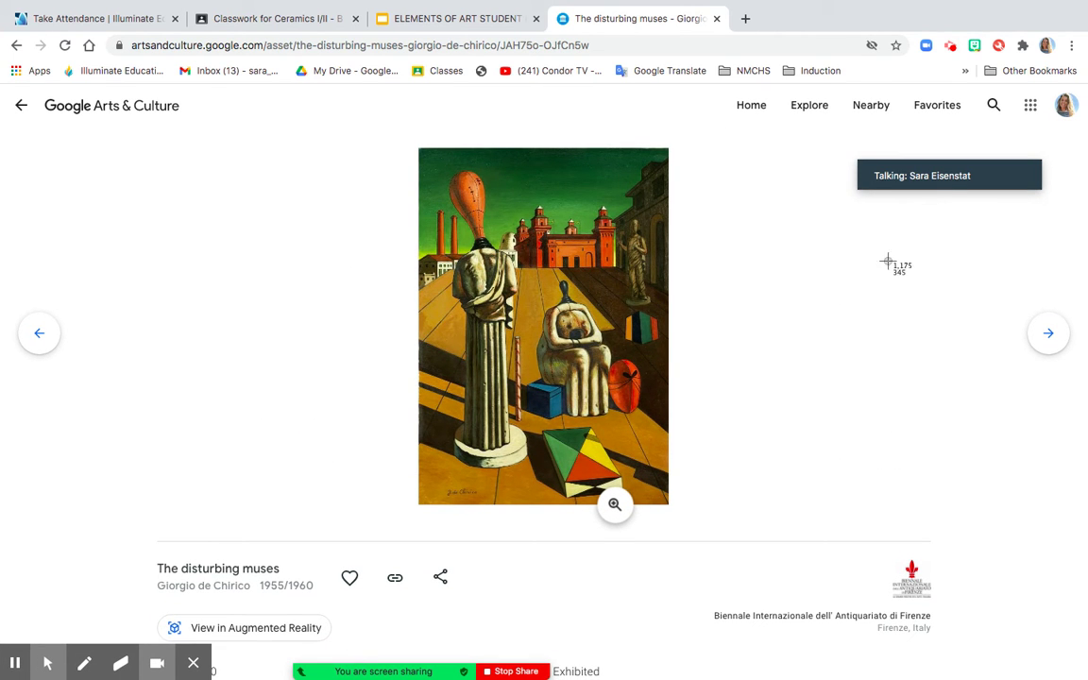
mouse_move(418, 148)
left_mouse_down()
mouse_move(614, 355)
mouse_move(656, 496)
mouse_move(668, 478)
mouse_move(669, 488)
left_mouse_up()
Upload the painting screenshot from the Desktop onto slide 17 and shift it right
left_click(486, 17)
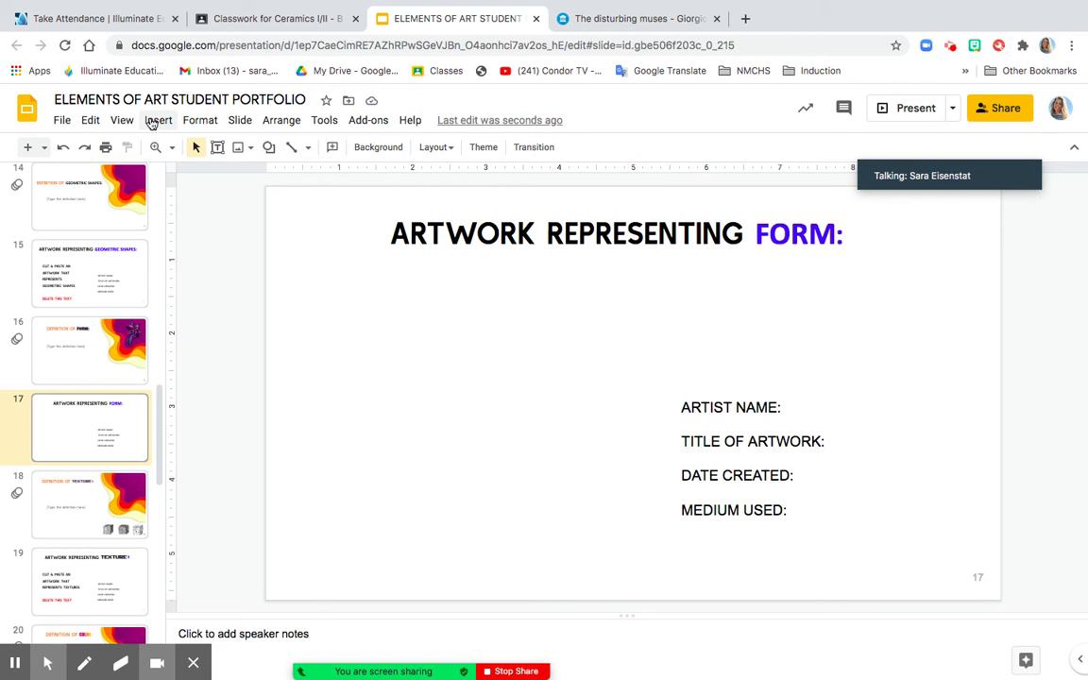
left_click(154, 121)
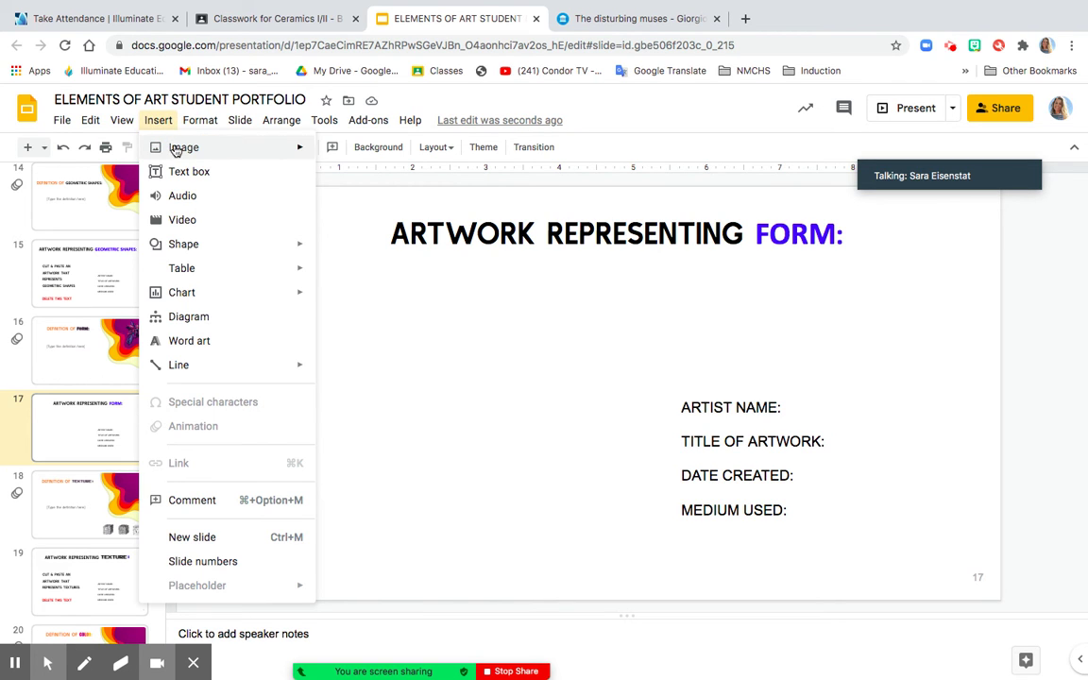
mouse_move(176, 149)
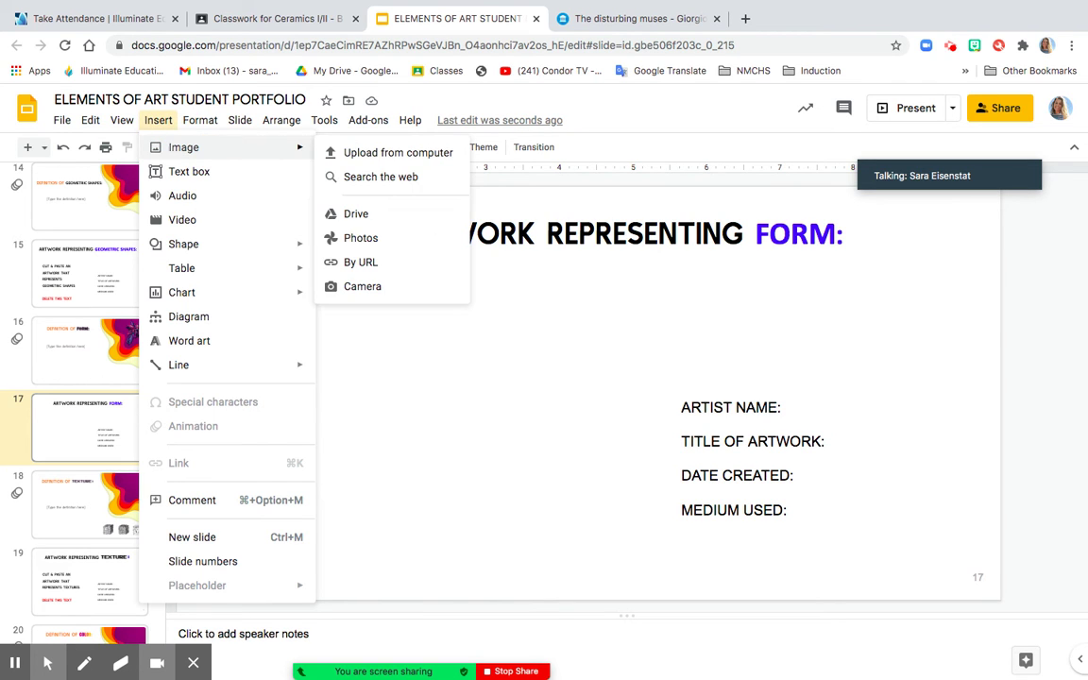
left_click(413, 158)
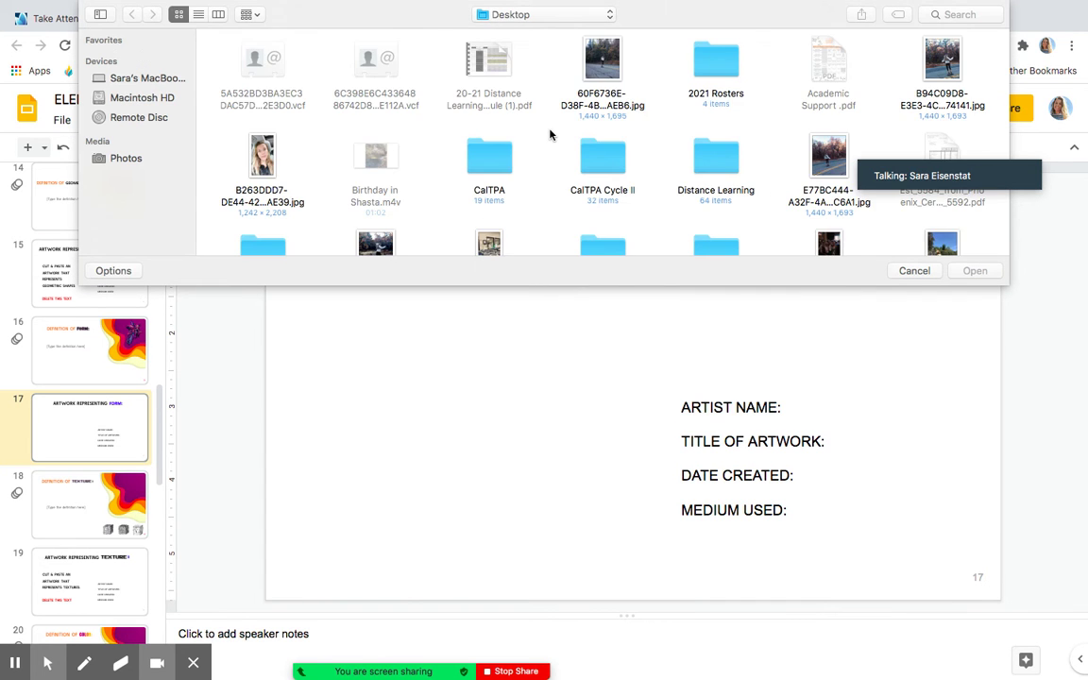
scroll(549, 133, "down", 1)
scroll(549, 134, "down", 10)
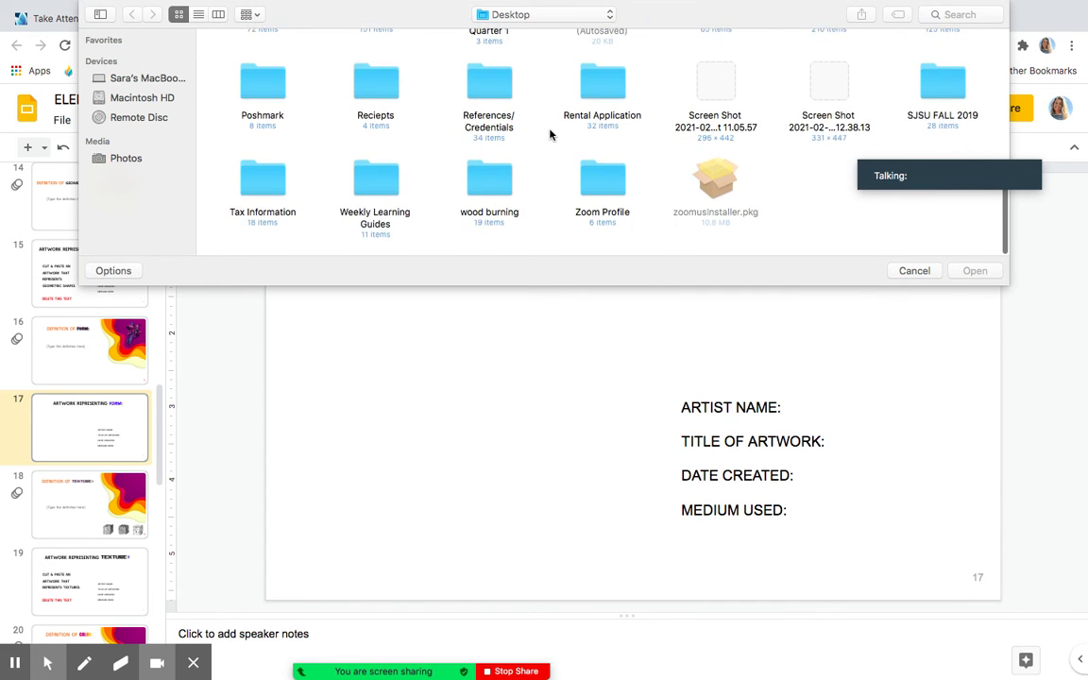
double_click(822, 104)
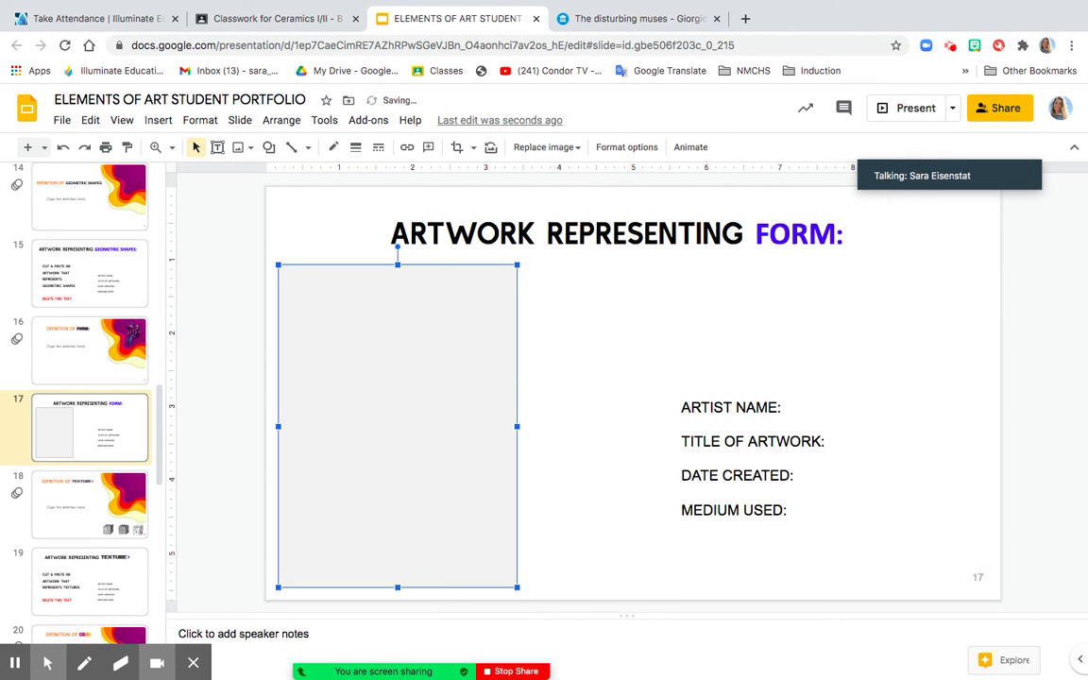
left_click_drag(470, 311, 547, 315)
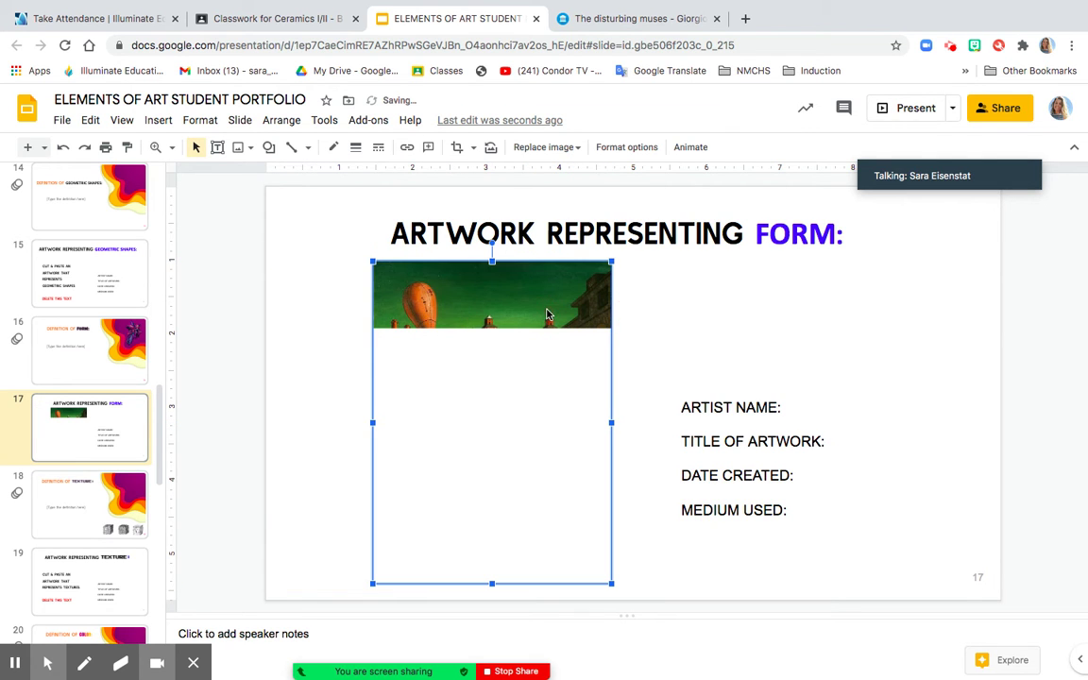
Copy the title 'The disturbing muses' from the artwork's Details and return to the slides
left_click(608, 21)
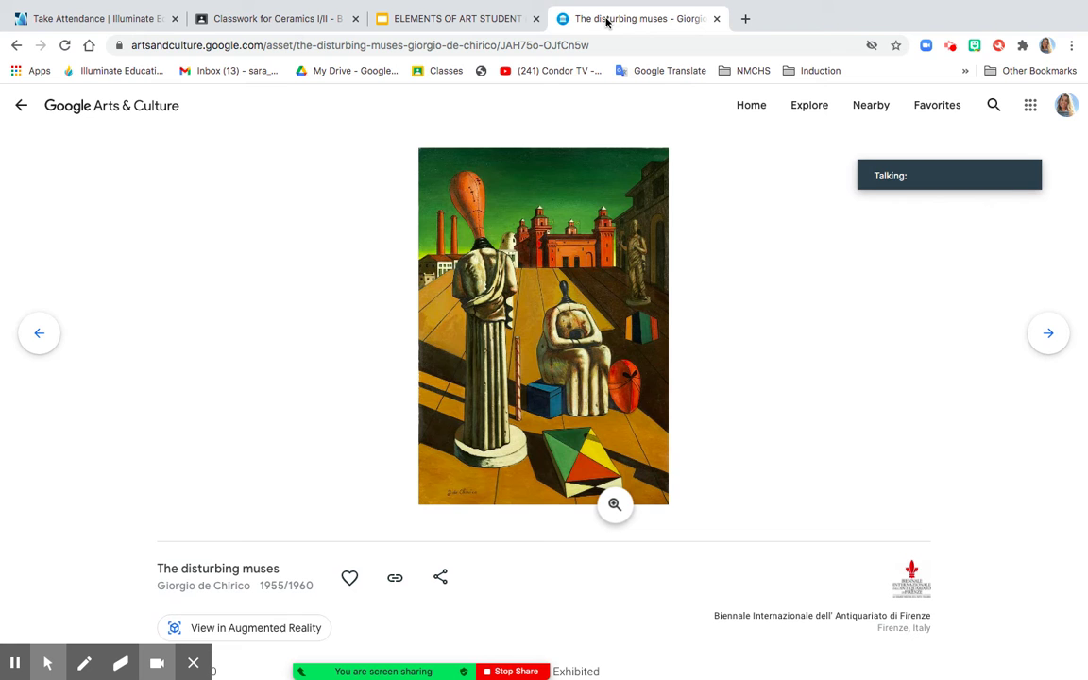
scroll(194, 427, "down", 5)
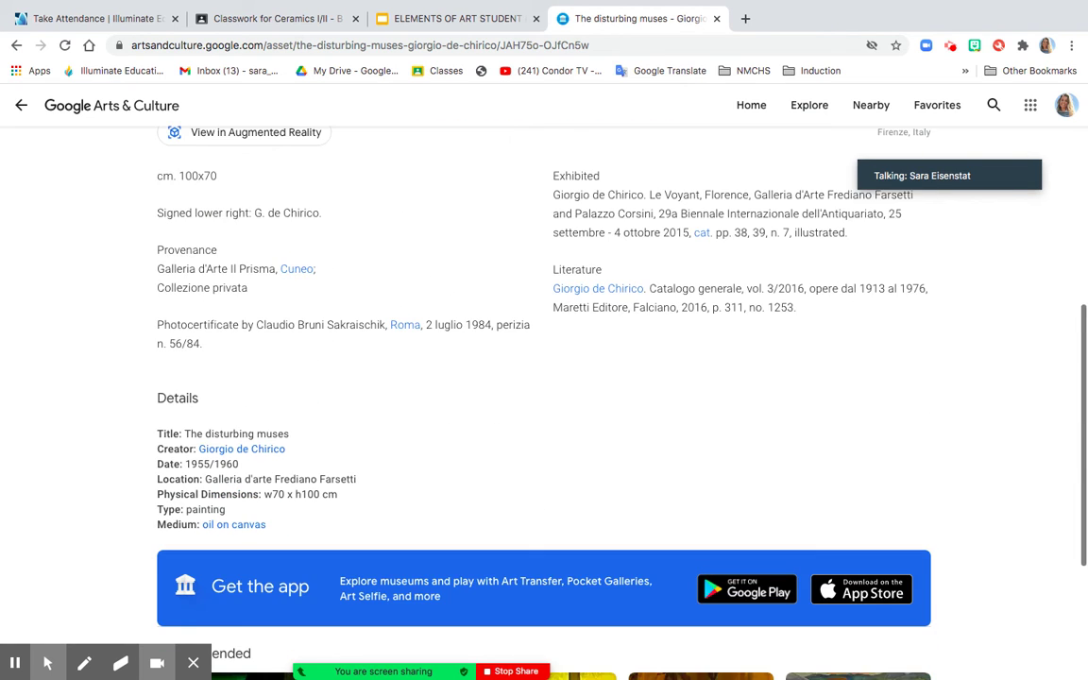
scroll(544, 397, "down", 1)
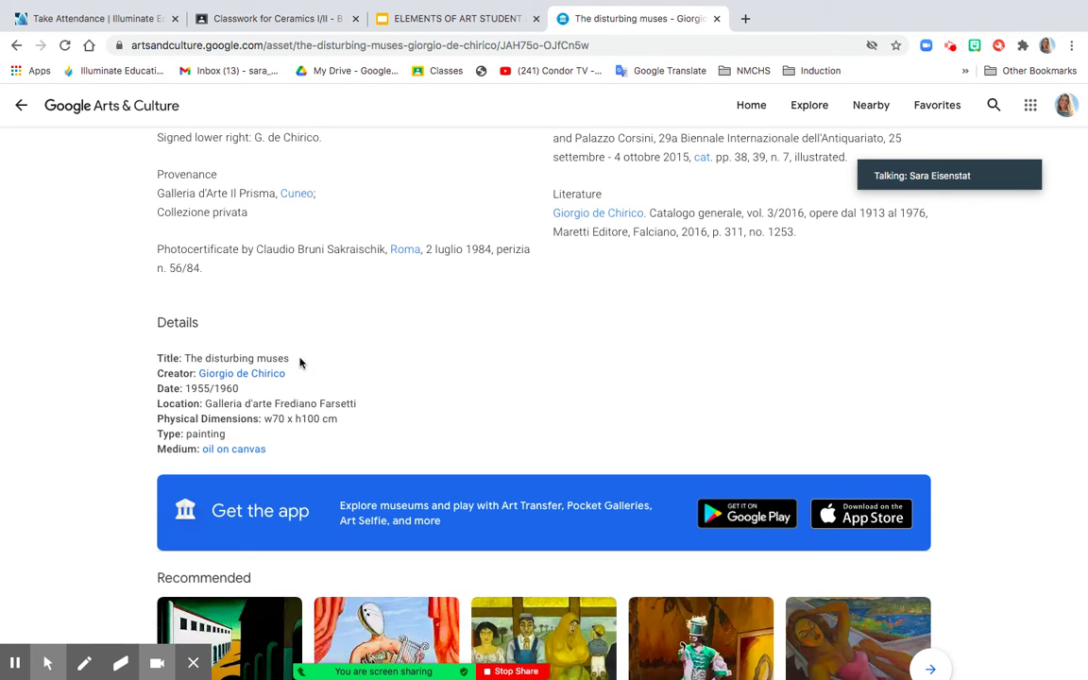
left_click_drag(288, 359, 184, 358)
key("super+c")
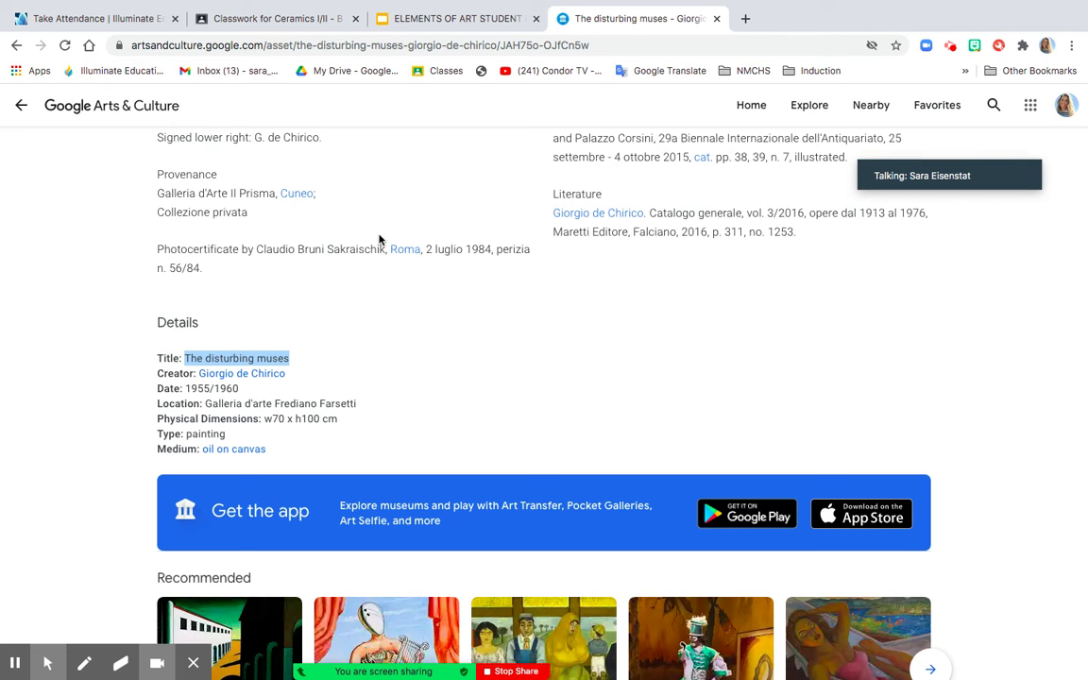
left_click(416, 18)
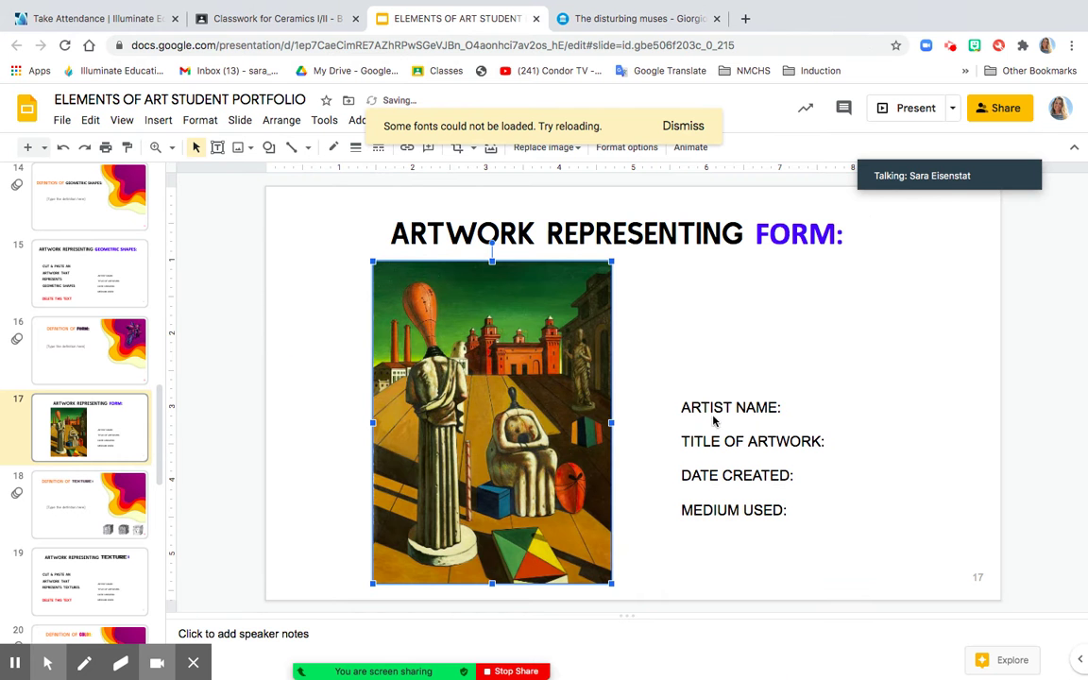
Undo the paste that overwrote the labels, then paste 'The disturbing muses' unformatted after TITLE OF ARTWORK:
left_click(829, 441)
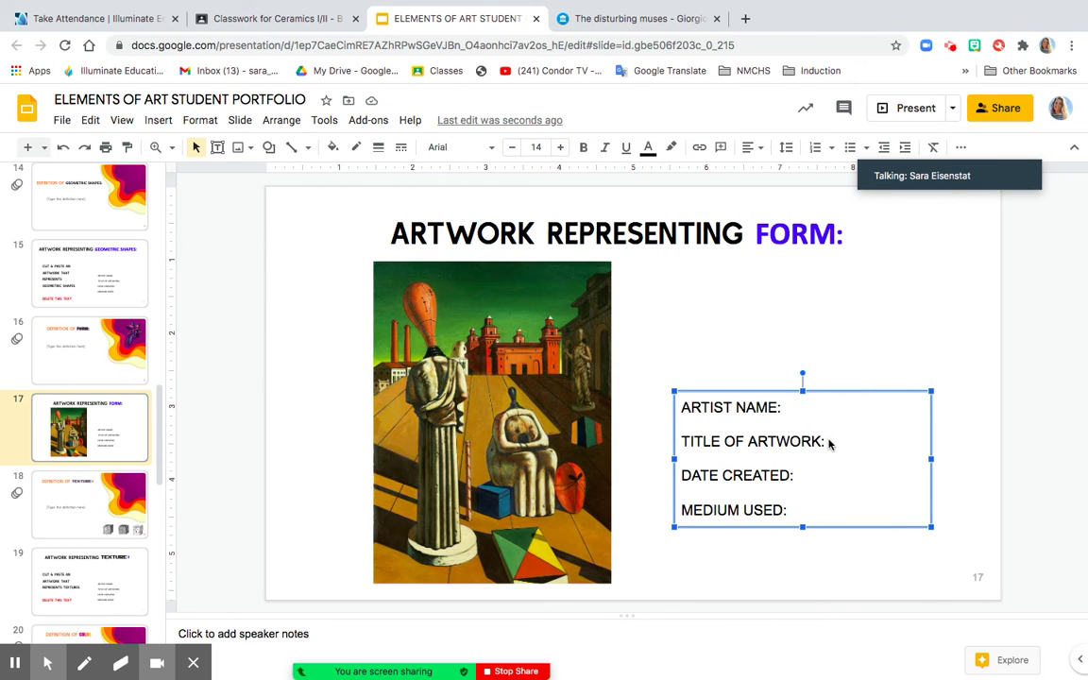
right_click(829, 441)
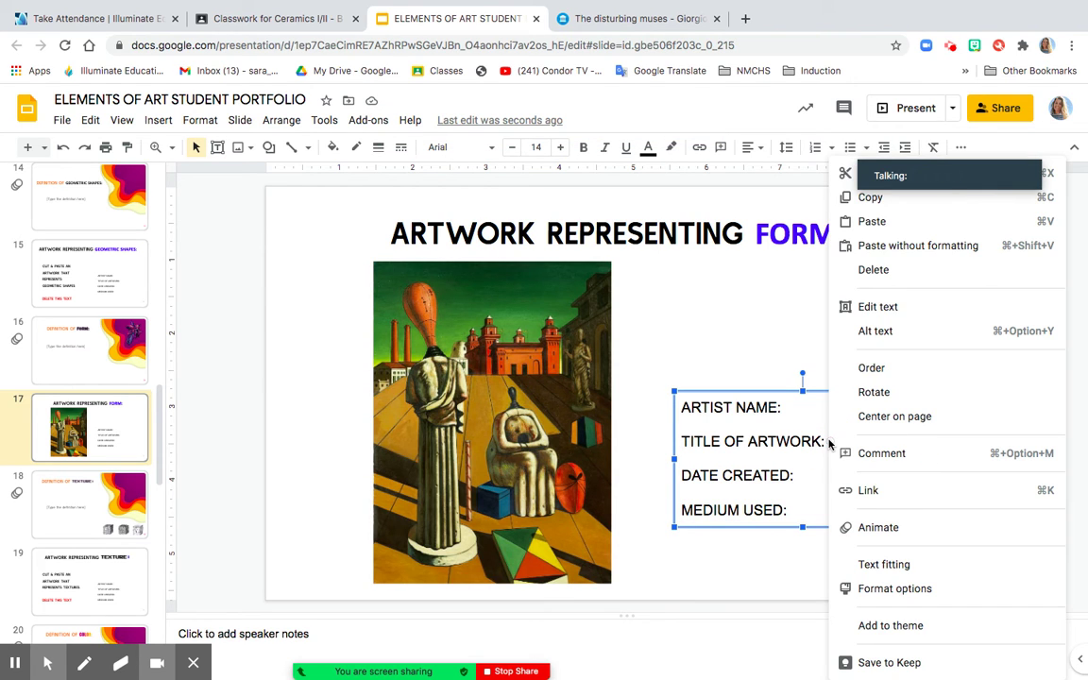
left_click(907, 247)
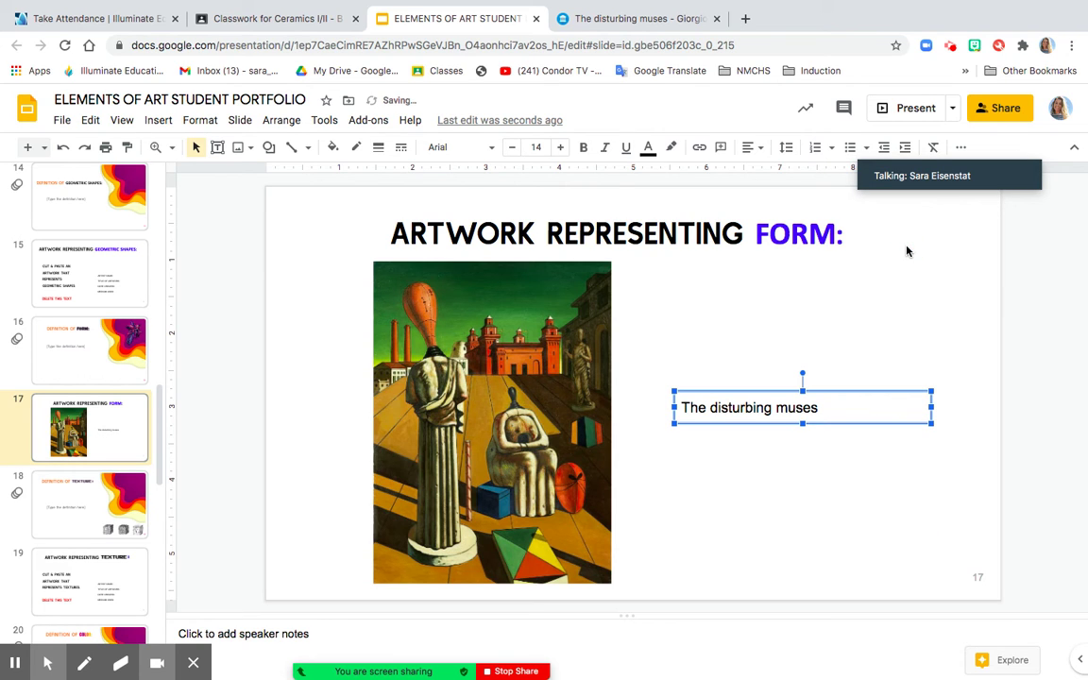
left_click(907, 250)
key("ctrl+z")
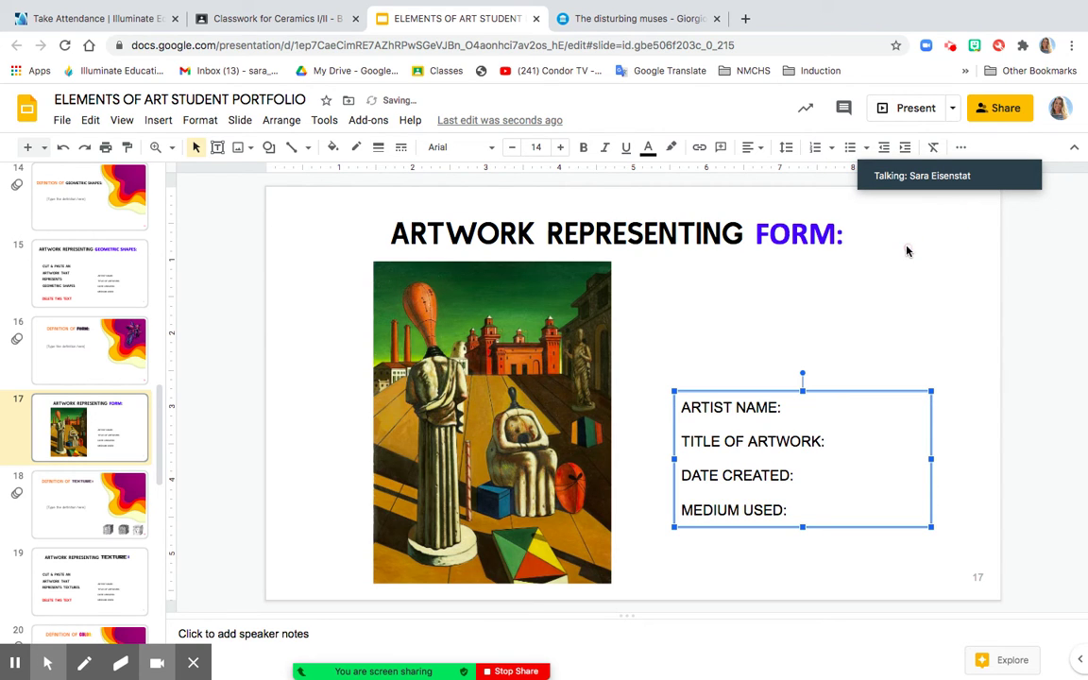
key("ctrl+z")
right_click(828, 441)
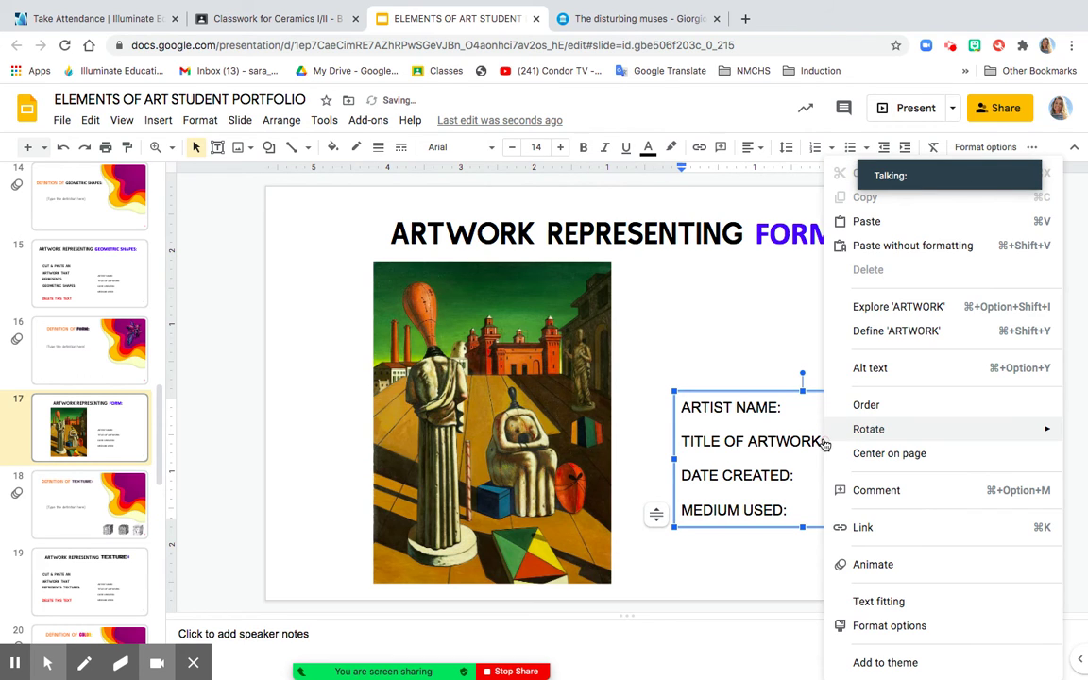
left_click(948, 247)
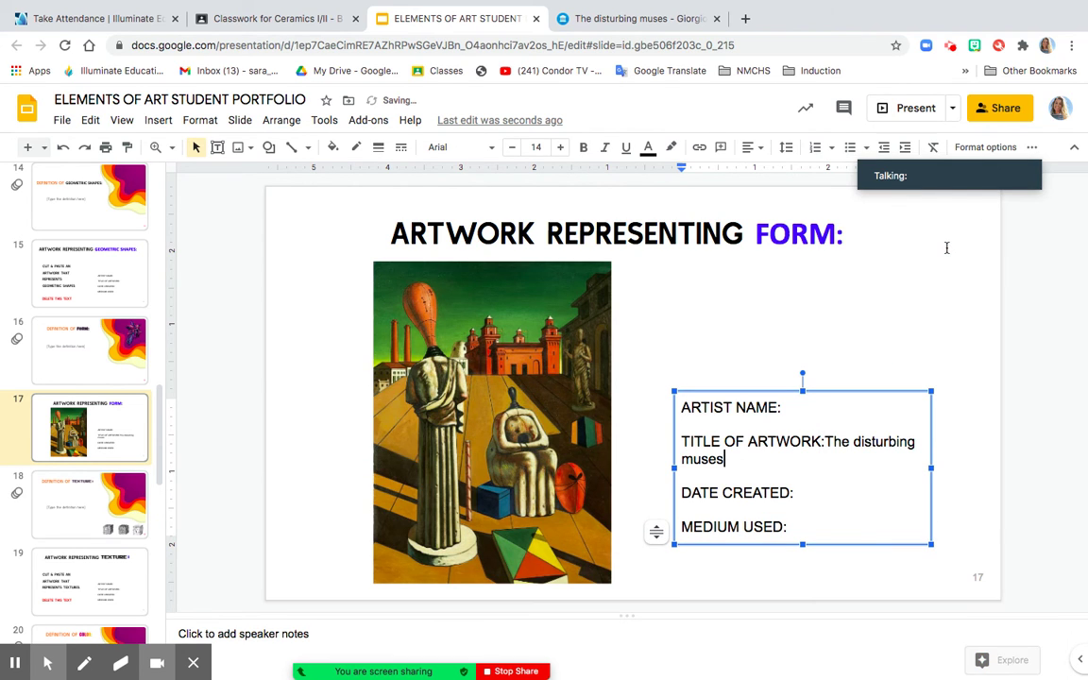
Shift and widen the info box so the title fits one line, adding a space after ARTWORK:
left_click(935, 465)
left_click_drag(936, 465, 985, 469)
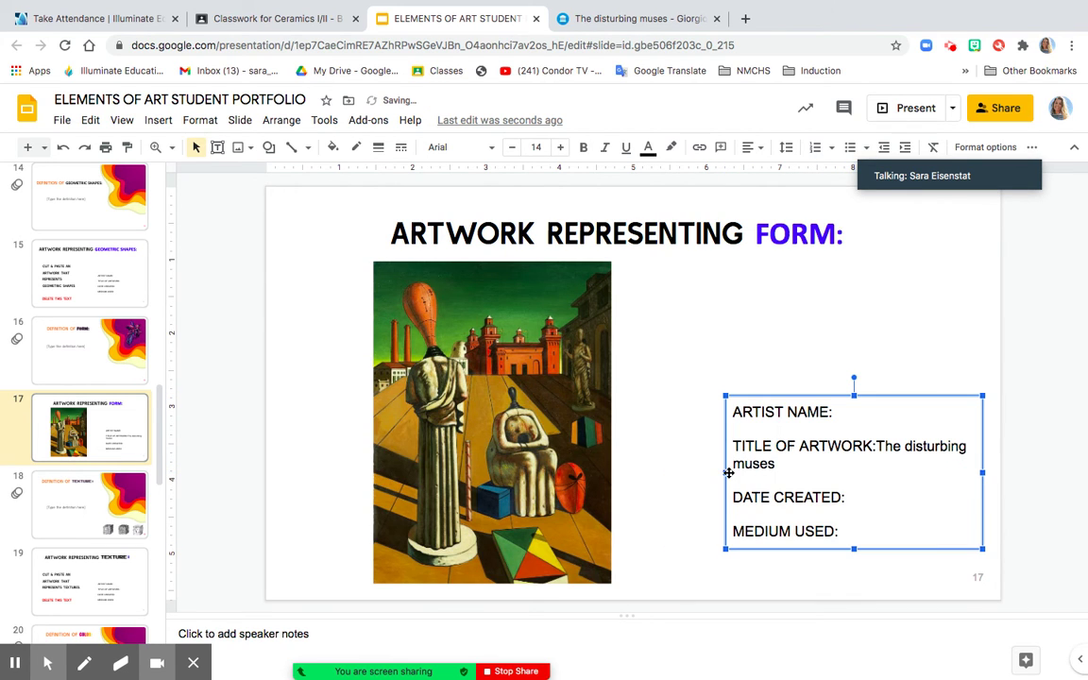
left_click_drag(724, 473, 648, 469)
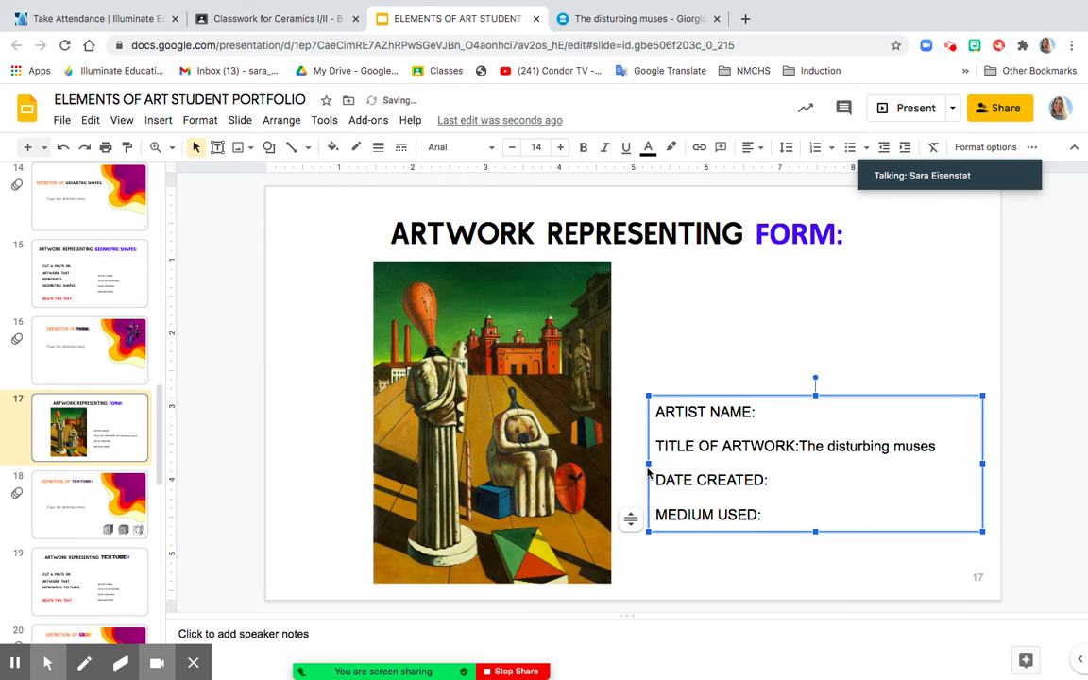
left_click(799, 447)
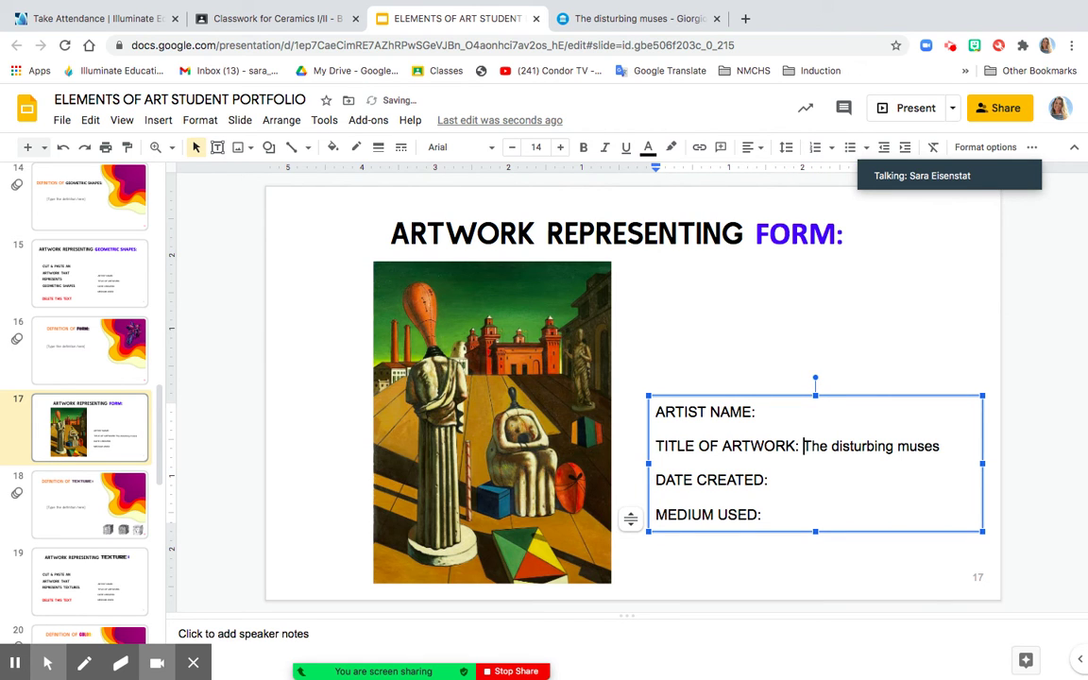
left_click(612, 27)
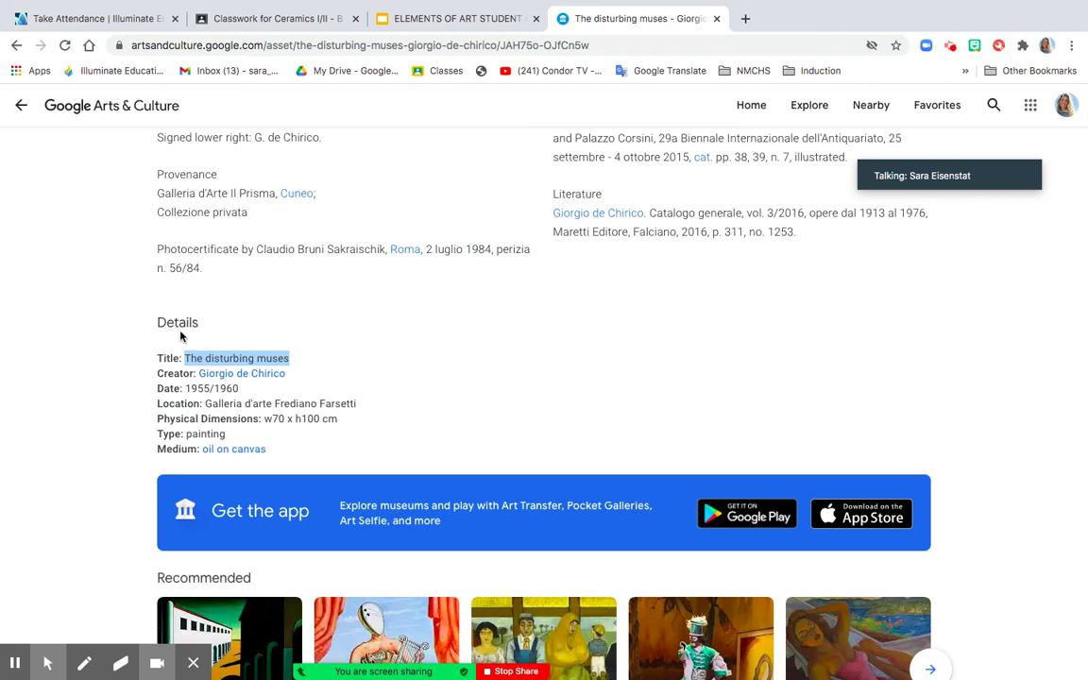
Select the creator name 'Giorgio de Chirico' on the painting's details page
left_click_drag(286, 373, 200, 371)
key("super+c")
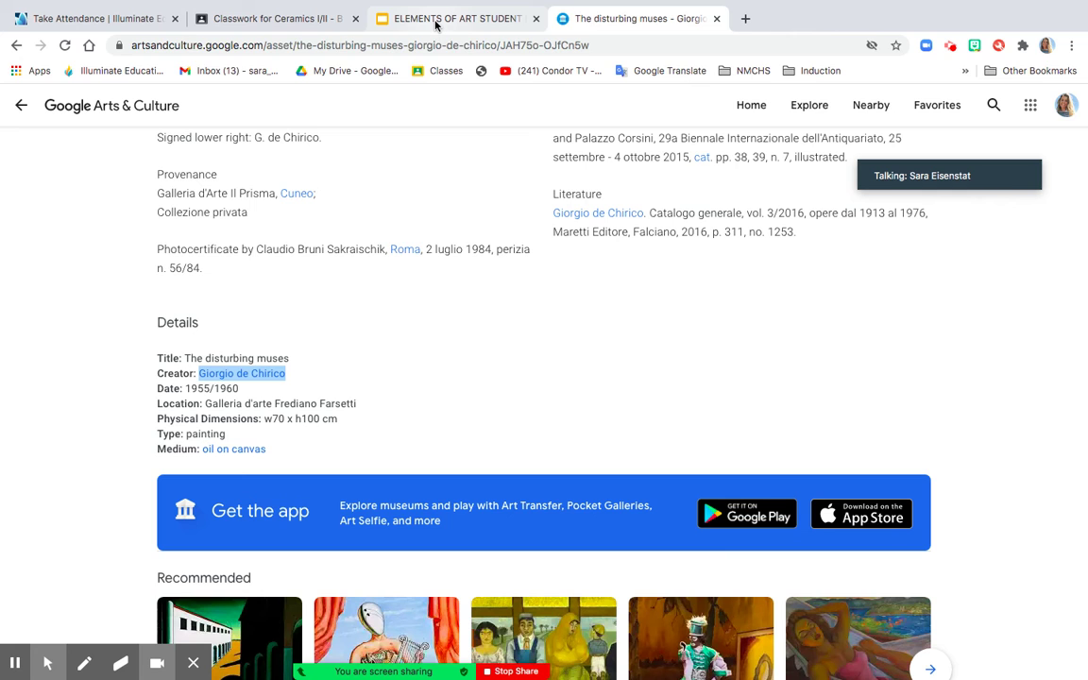
left_click(403, 24)
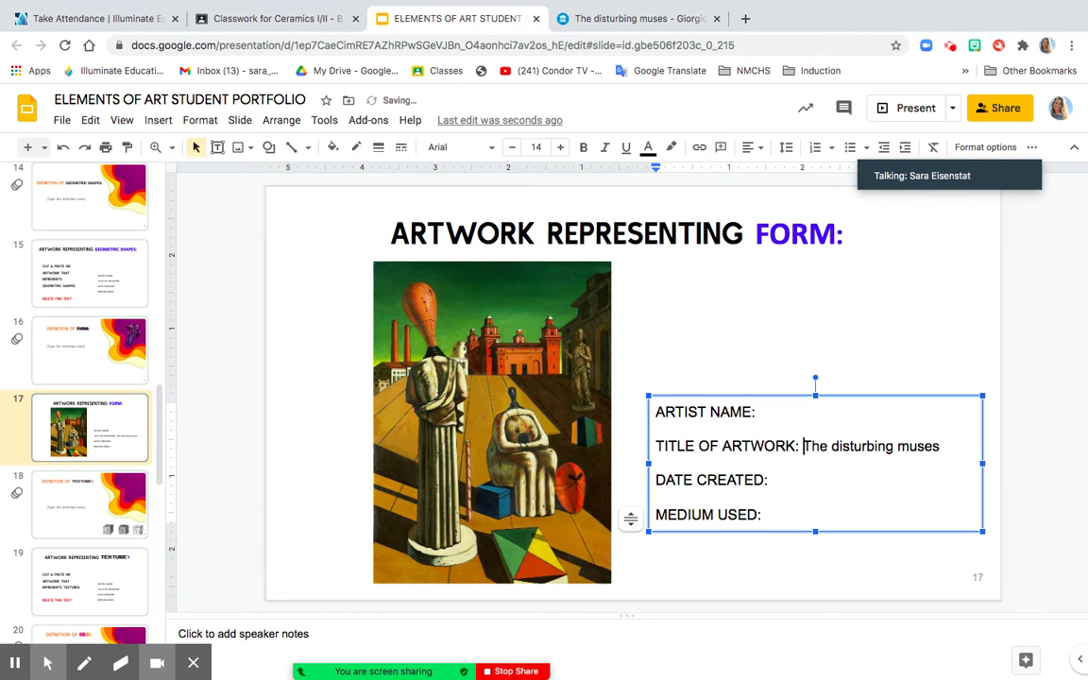
Paste 'Giorgio de Chirico' unformatted after ARTIST NAME:, with a space after the colon
left_click(773, 413)
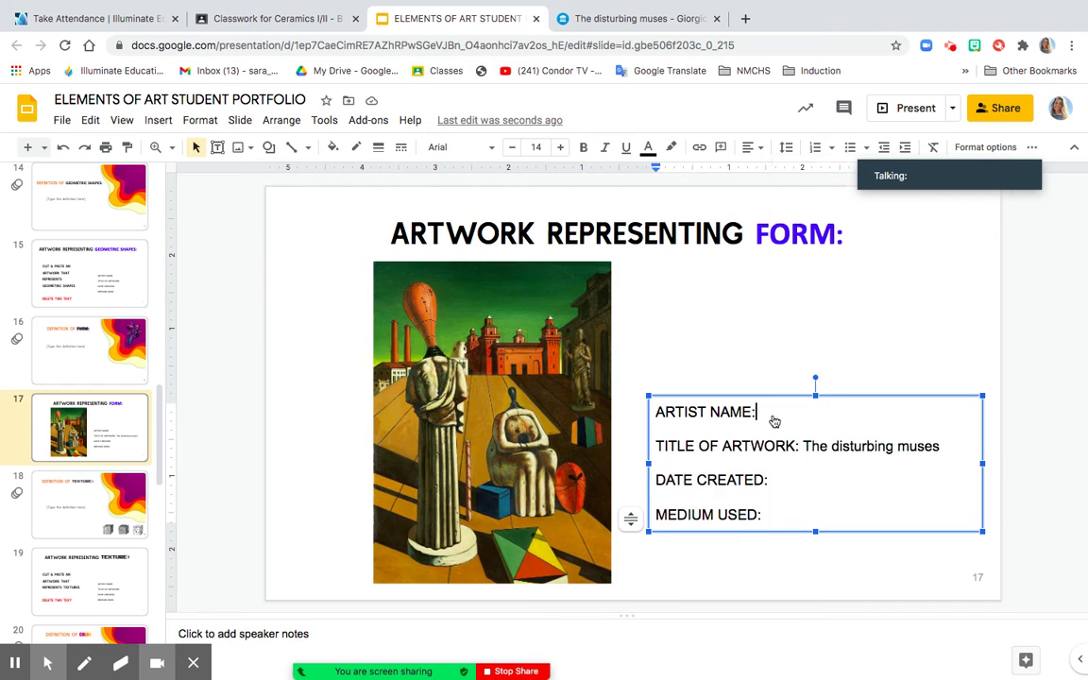
right_click(773, 420)
left_click(863, 245)
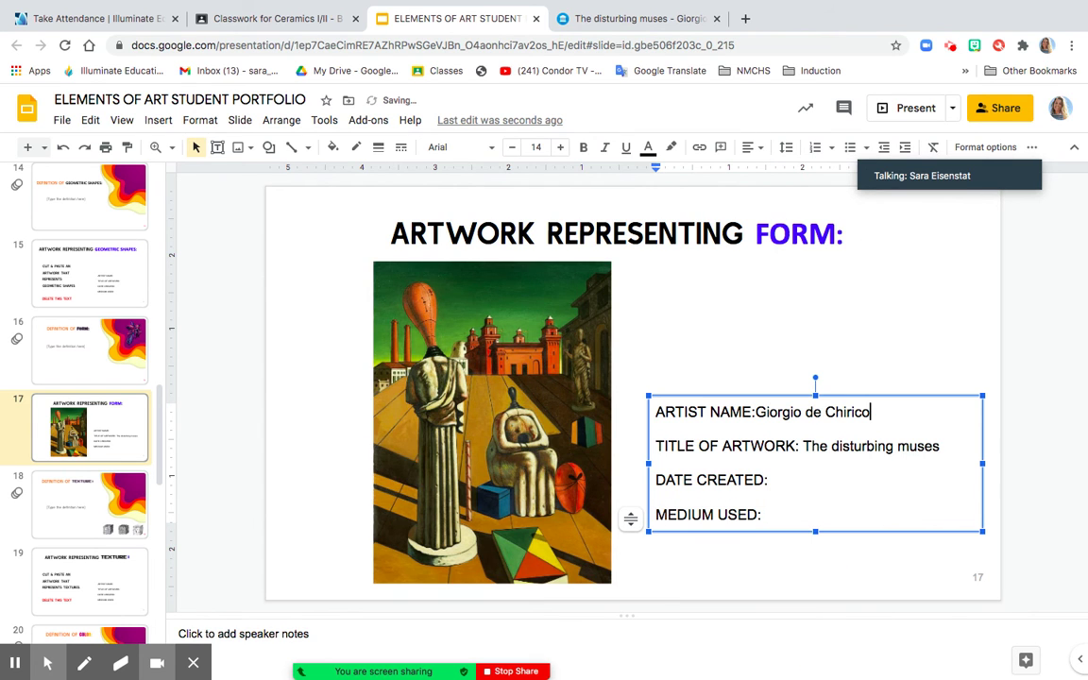
left_click(756, 412)
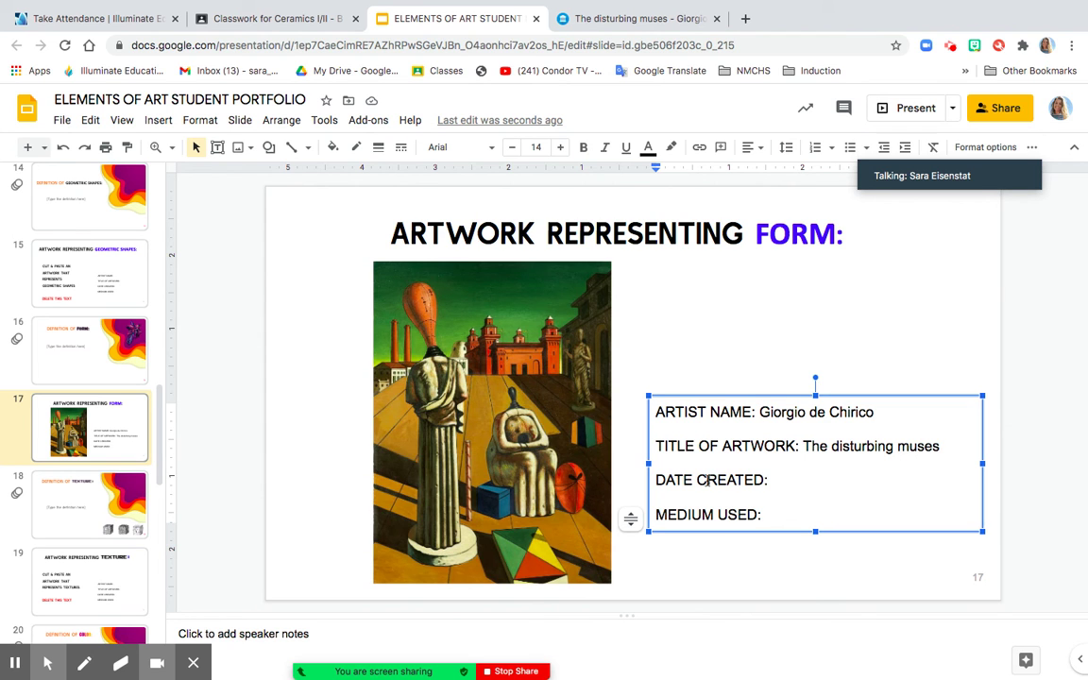
left_click(788, 480)
left_click(664, 21)
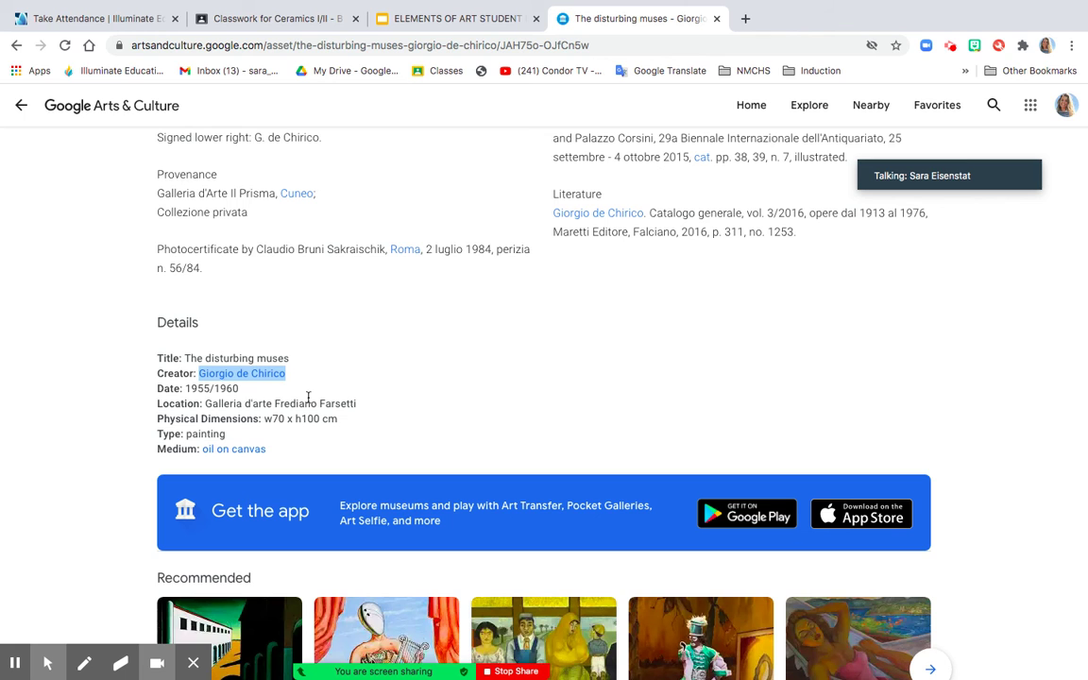
Copy the date 1955/1960 from the details and paste it after DATE CREATED: on slide 17
left_click_drag(257, 384, 186, 388)
key("super+c")
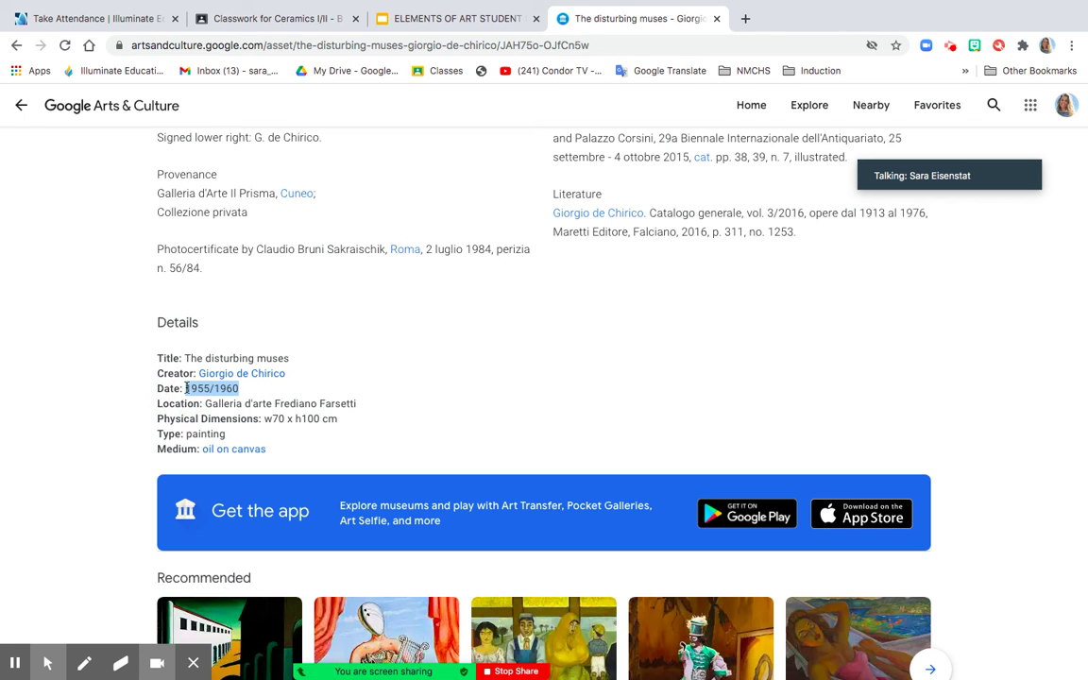
left_click(444, 18)
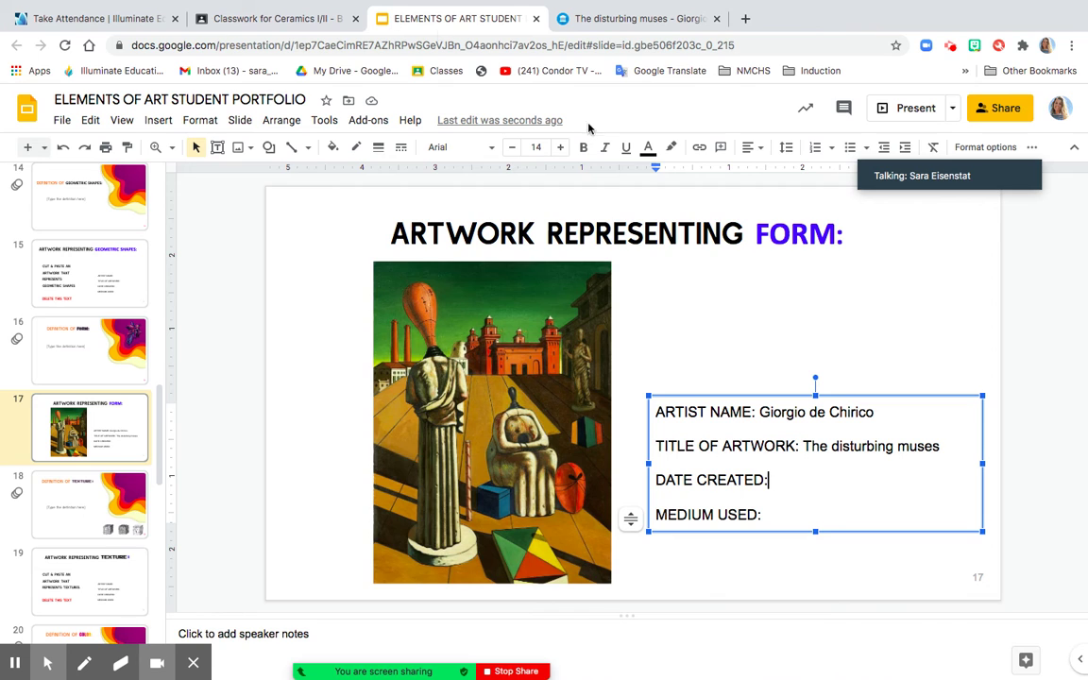
right_click(777, 482)
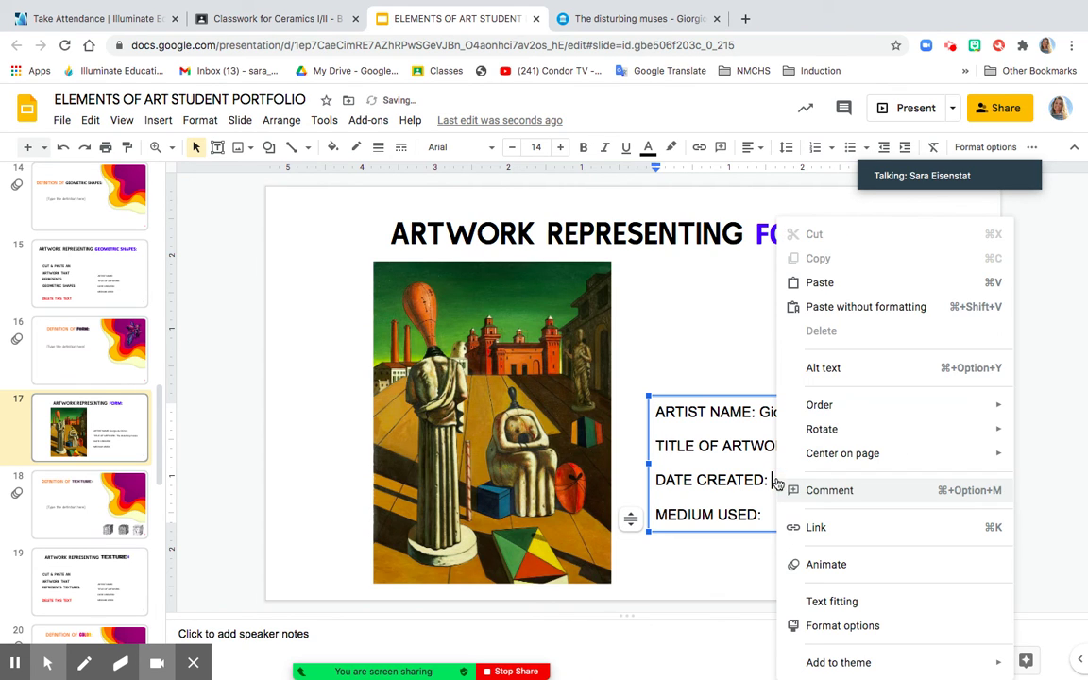
left_click(863, 283)
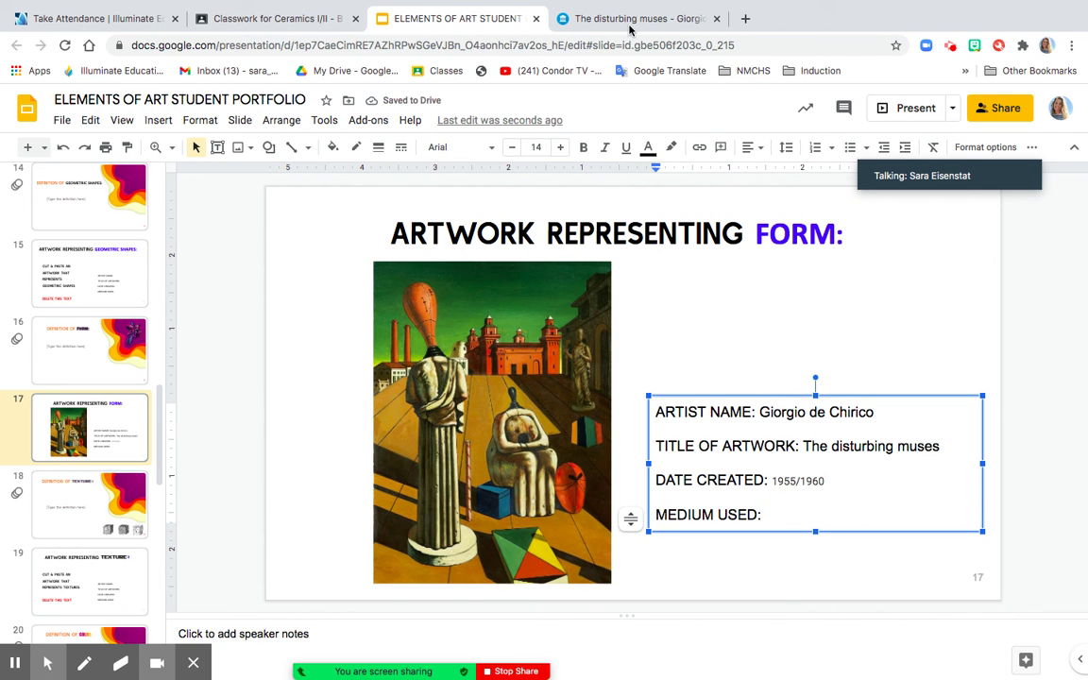
left_click(621, 23)
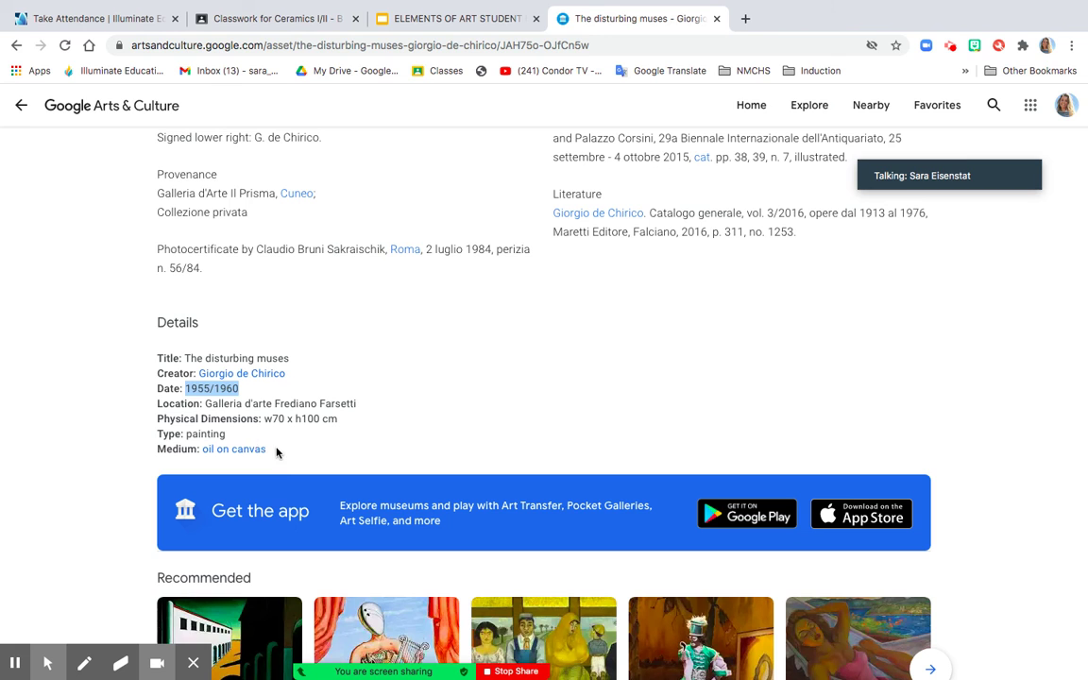
Highlight the medium 'oil on canvas' in the painting's Details section
left_click_drag(268, 450, 200, 451)
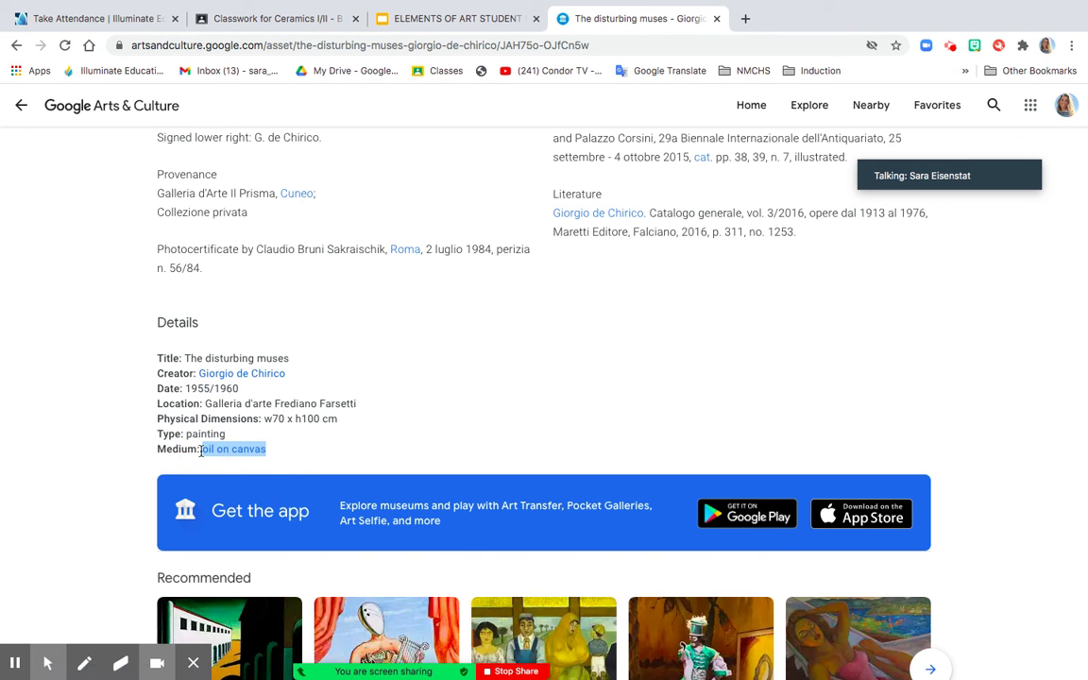